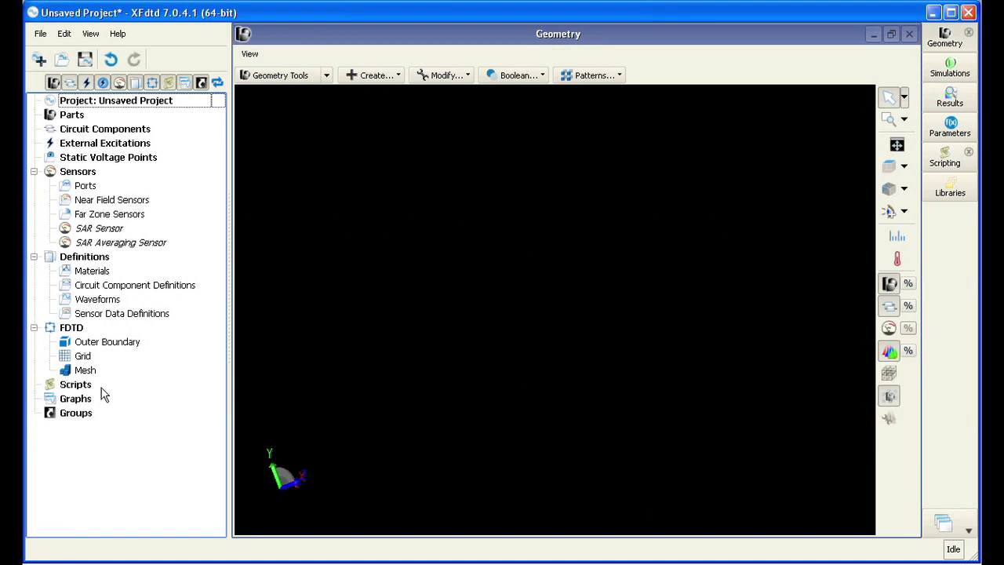
# Import the Helix.xmacro script from the primitives folder and execute it to bring up the Helix builder
pyautogui.rightClick(89, 385)
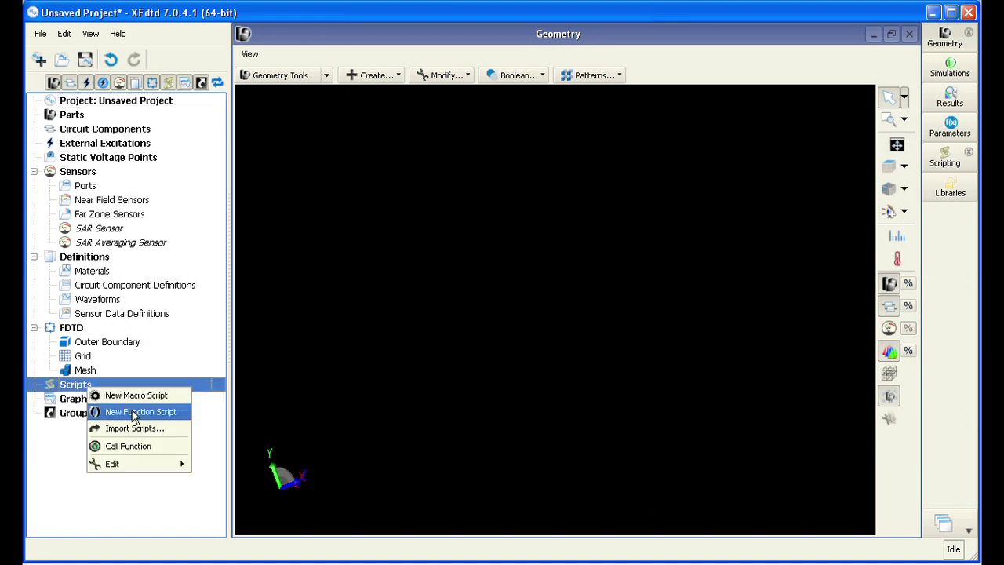
pyautogui.click(133, 428)
pyautogui.click(146, 106)
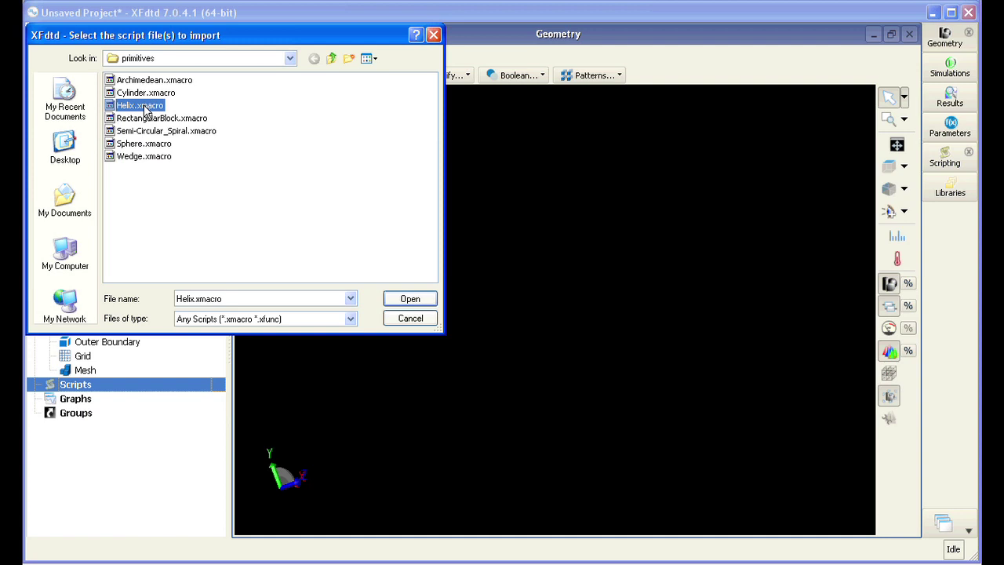
pyautogui.click(408, 299)
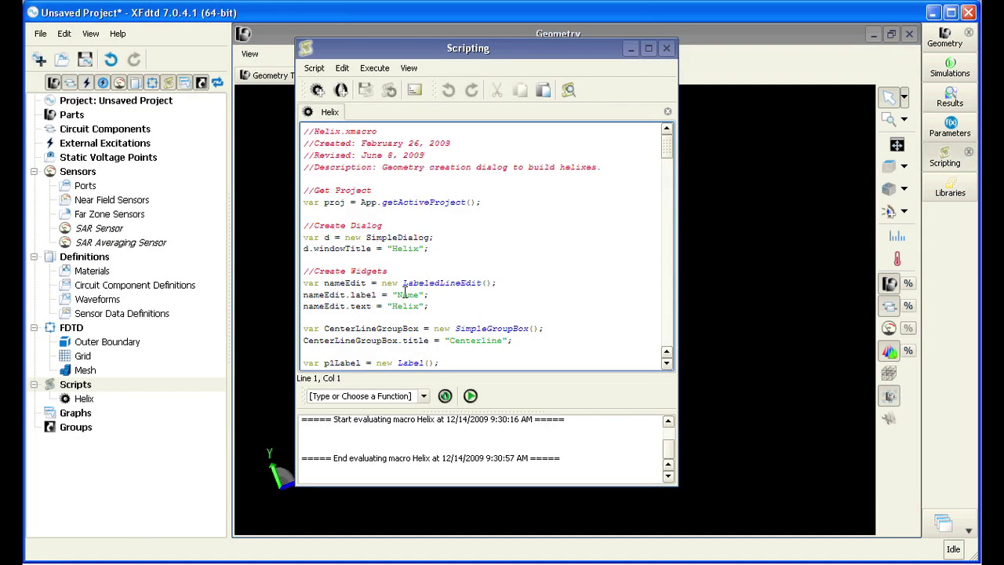
pyautogui.click(471, 395)
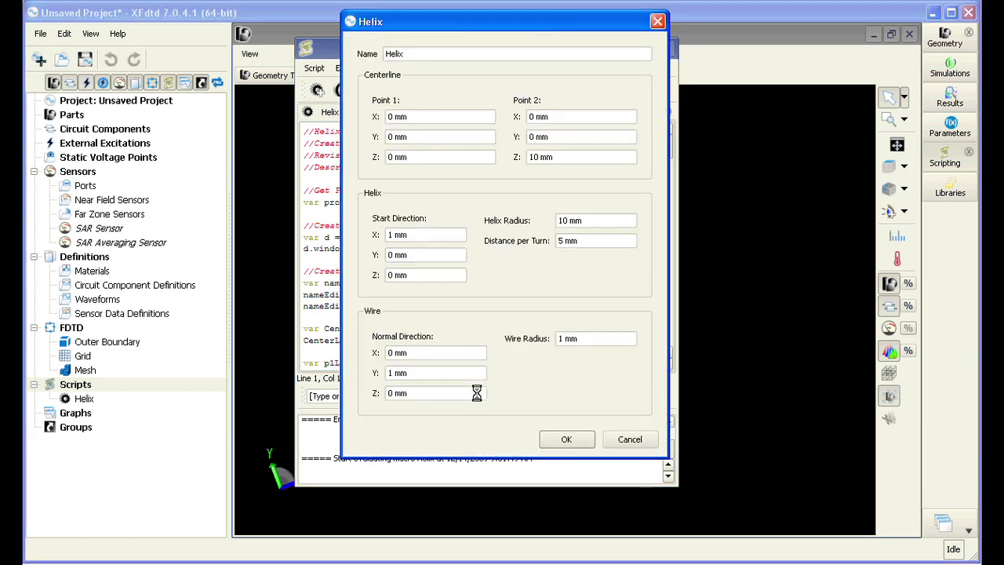
# Build the helix with end-point Z 0.44 m, radius 0.03 m and 0.0455 m per turn, then close Scripting
pyautogui.click(581, 159)
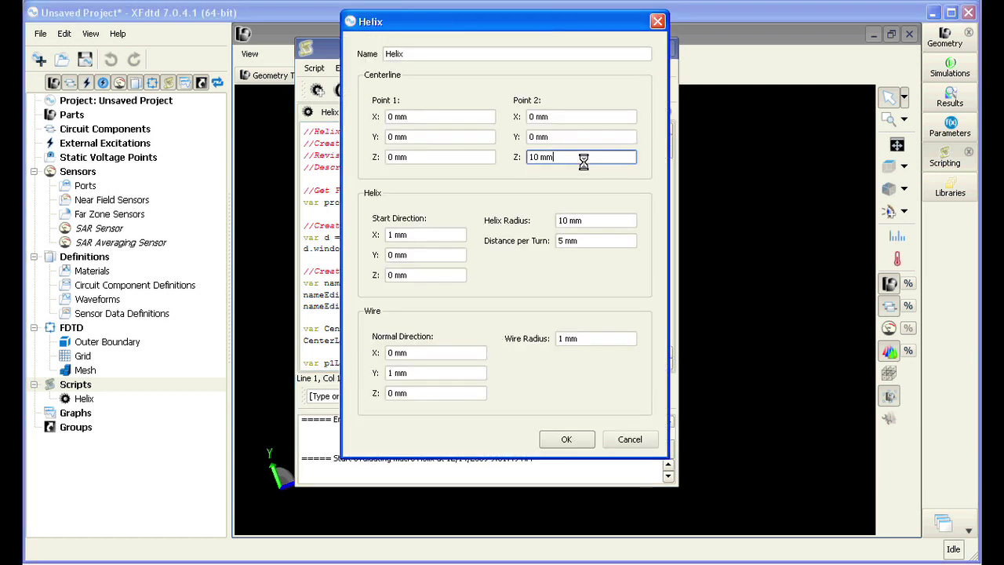
pyautogui.press('BackSpace')
pyautogui.press('BackSpace')
pyautogui.press('BackSpace')
pyautogui.press('BackSpace')
pyautogui.write('0.44 m')
pyautogui.press('Tab')
pyautogui.press('Tab')
pyautogui.press('Tab')
pyautogui.press('Tab')
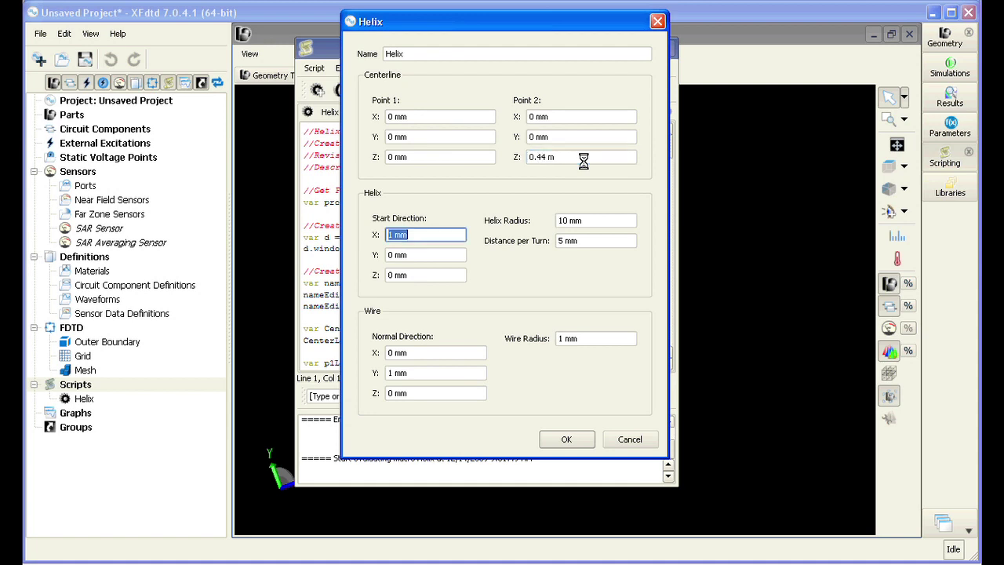
pyautogui.write('0.')
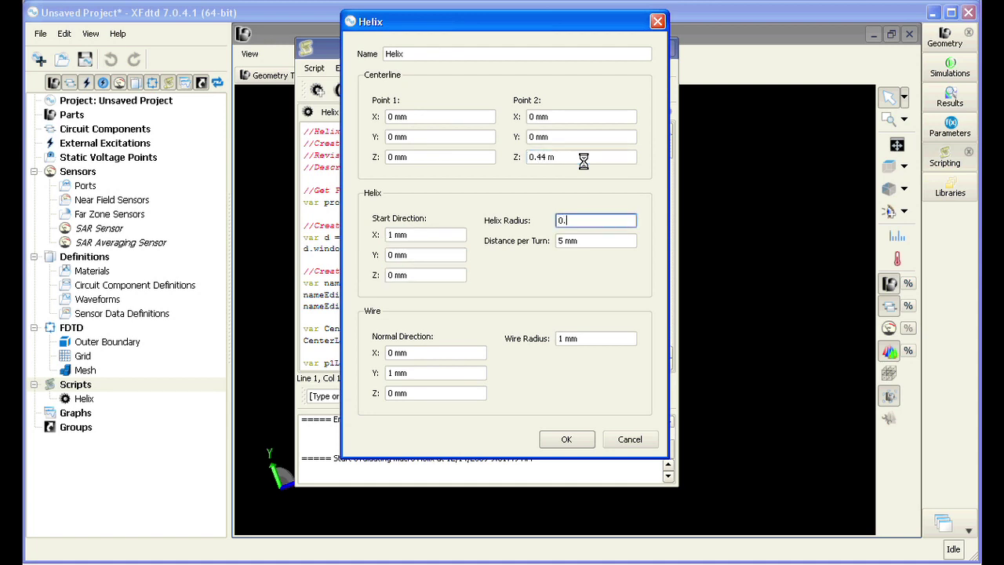
pyautogui.write('03 m')
pyautogui.press('Tab')
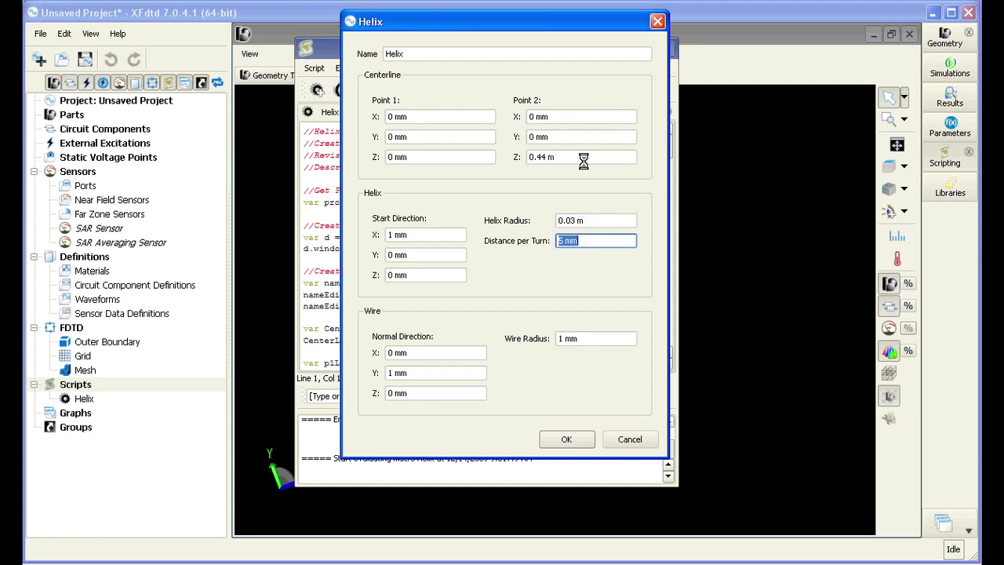
pyautogui.write('0.0455 m')
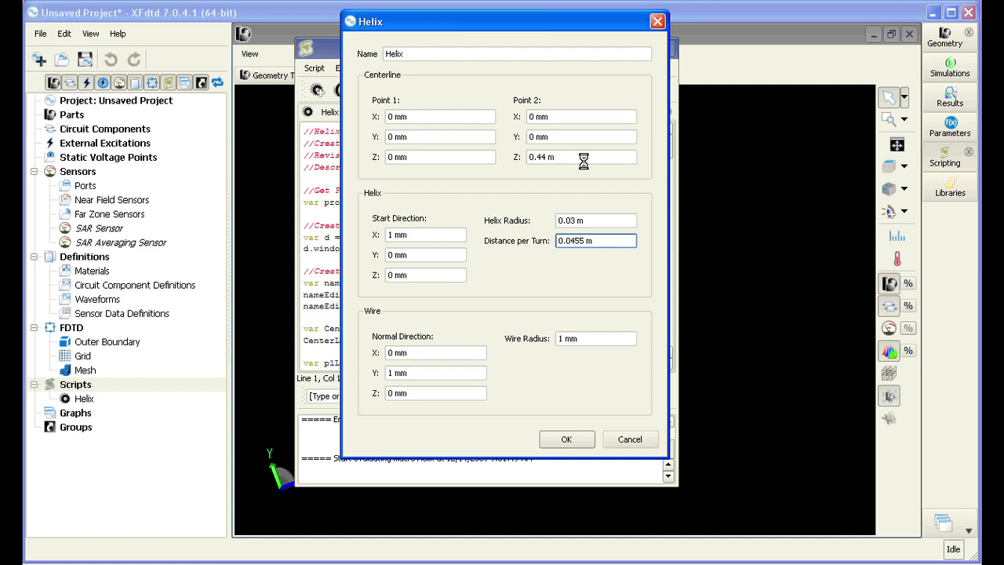
pyautogui.click(566, 439)
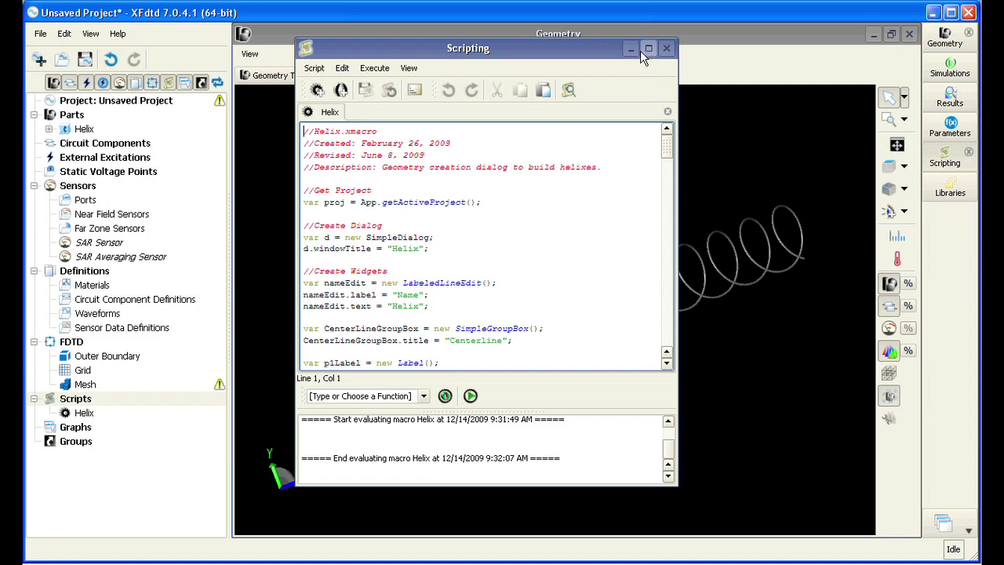
pyautogui.click(666, 49)
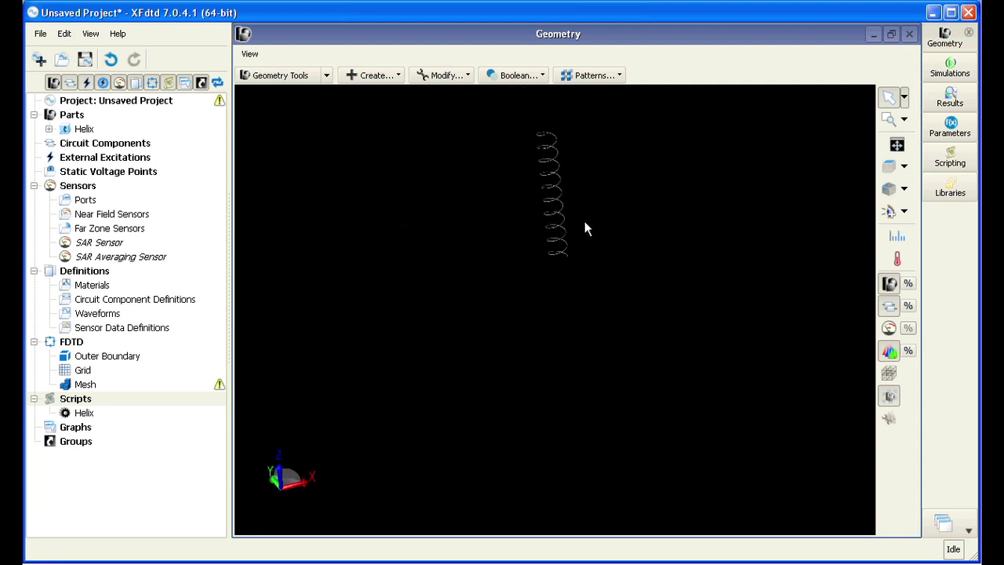
pyautogui.click(91, 285)
# Add a new material definition named PEC
pyautogui.rightClick(104, 287)
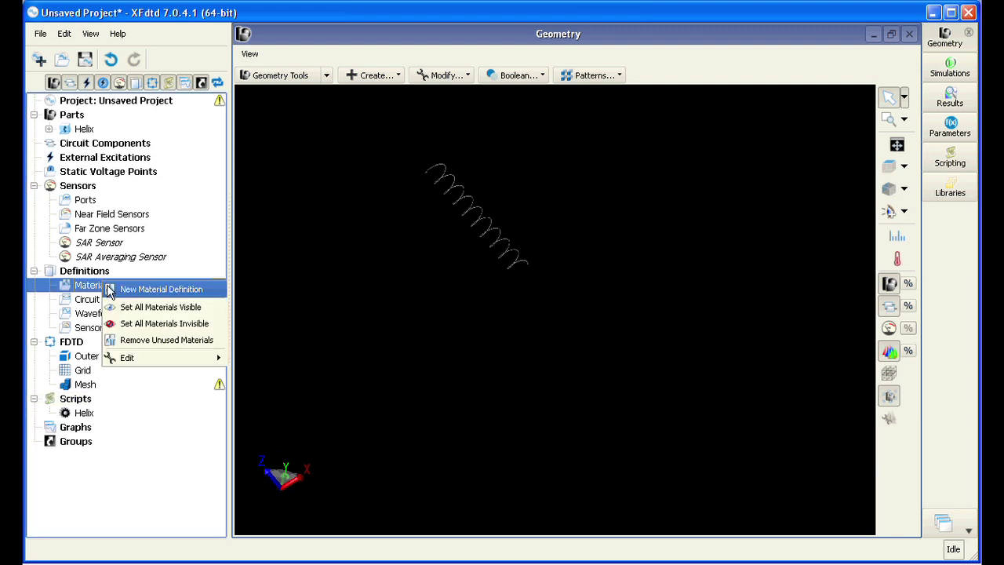
pyautogui.click(157, 288)
pyautogui.write('PEC')
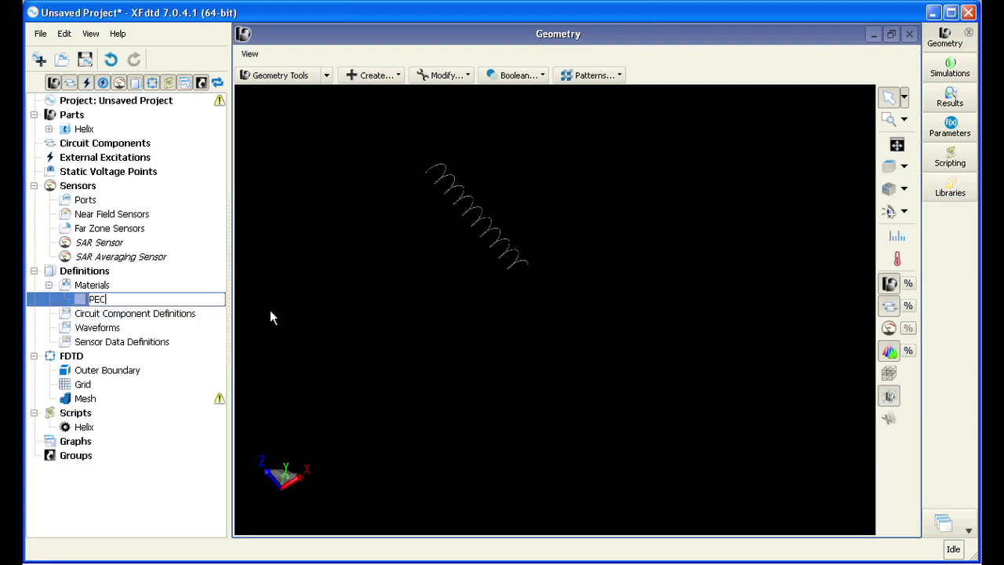
pyautogui.click(202, 274)
# Set the PEC material's electric type to Perfect Conductor
pyautogui.doubleClick(121, 304)
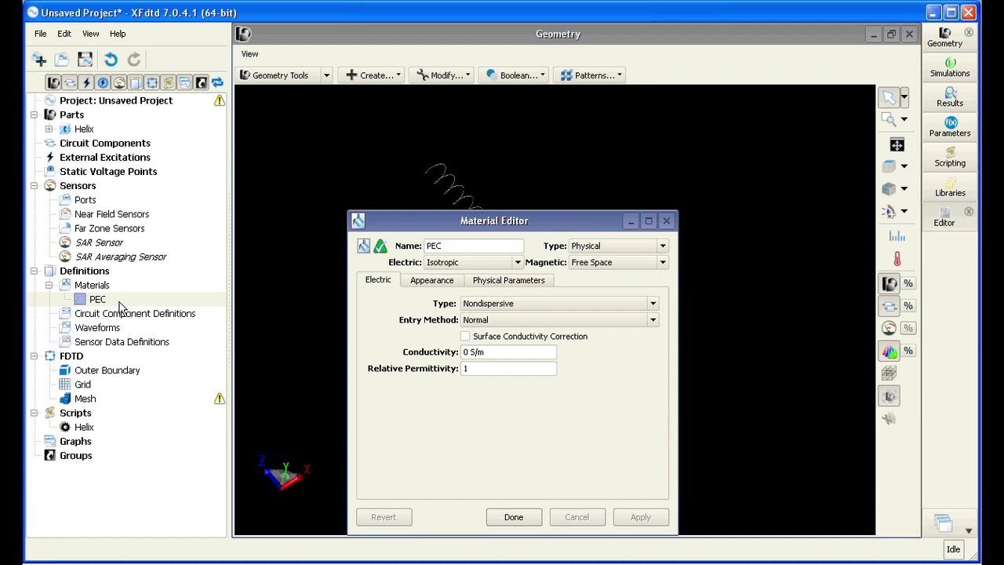
pyautogui.click(519, 263)
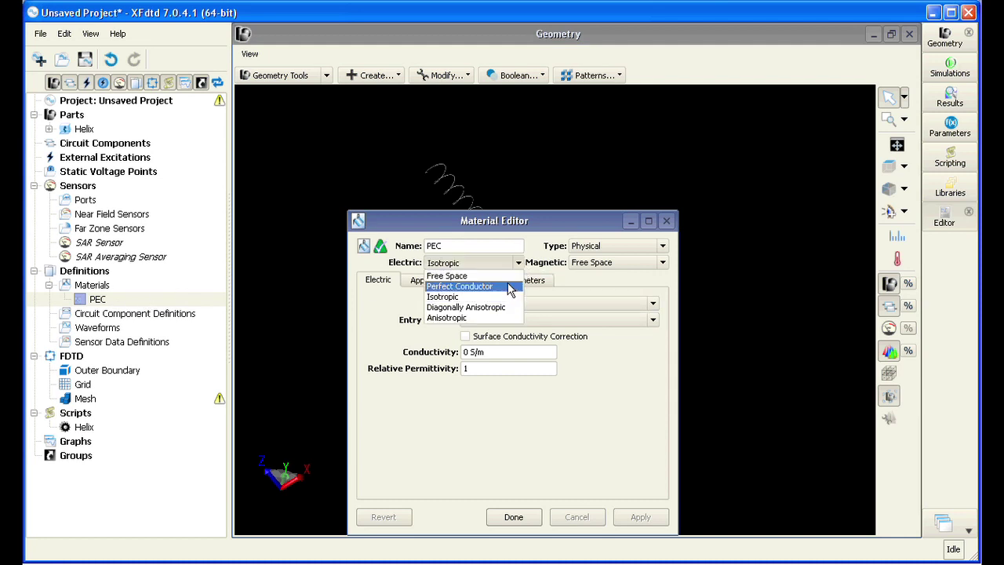
pyautogui.click(511, 287)
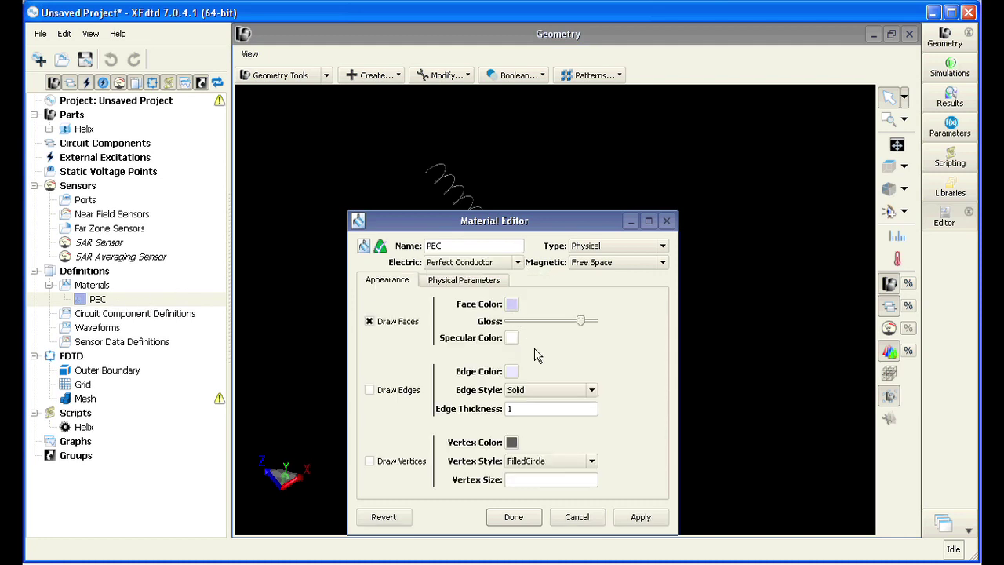
pyautogui.click(514, 517)
pyautogui.click(124, 302)
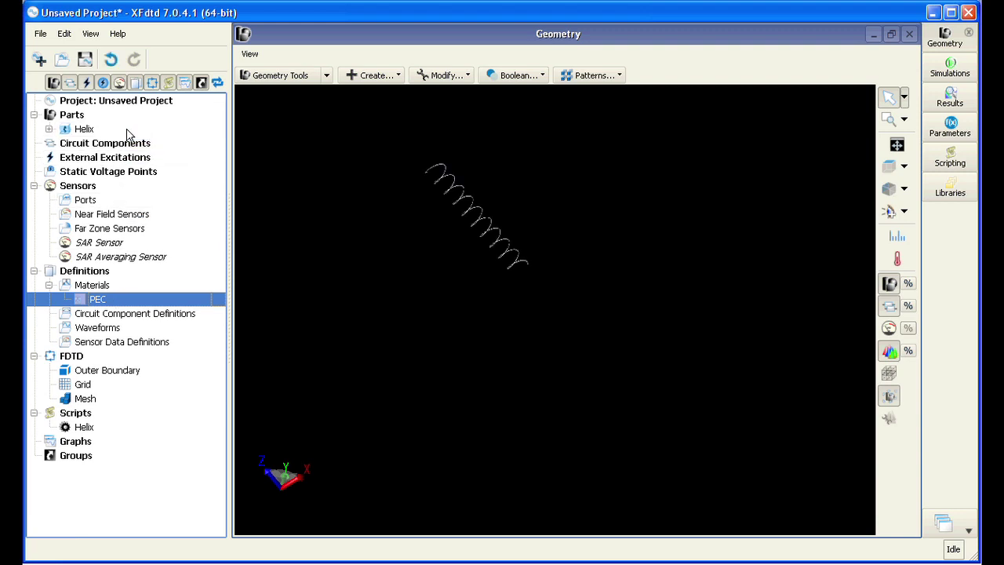
# Rotate the view around the helix and browse the geometry creation tools
pyautogui.moveTo(540, 196); pyautogui.dragTo(470, 133)
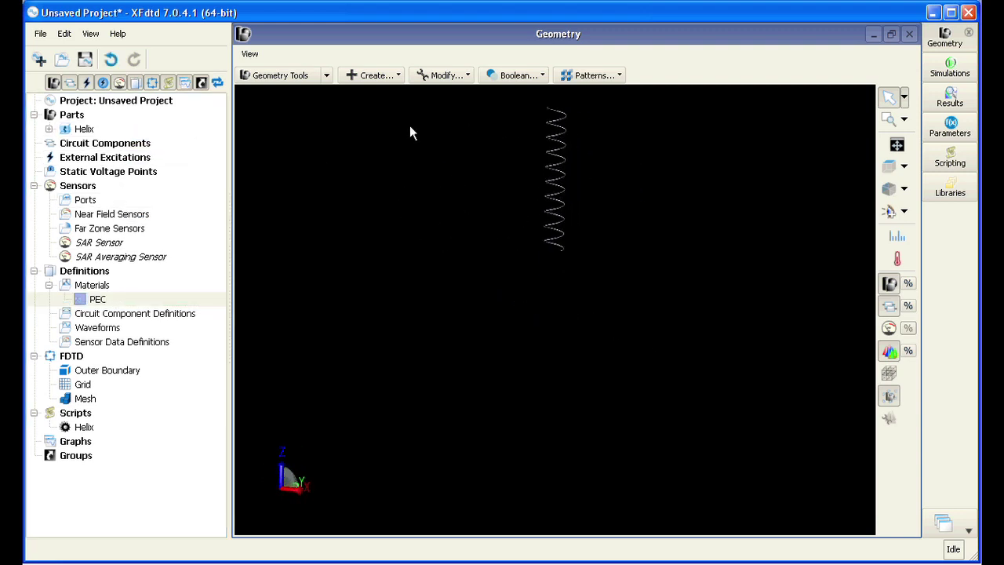
pyautogui.click(328, 79)
pyautogui.click(328, 79)
pyautogui.click(391, 78)
# Start an extrude and draw a 274 by 184 mm rectangular cross-section
pyautogui.click(388, 89)
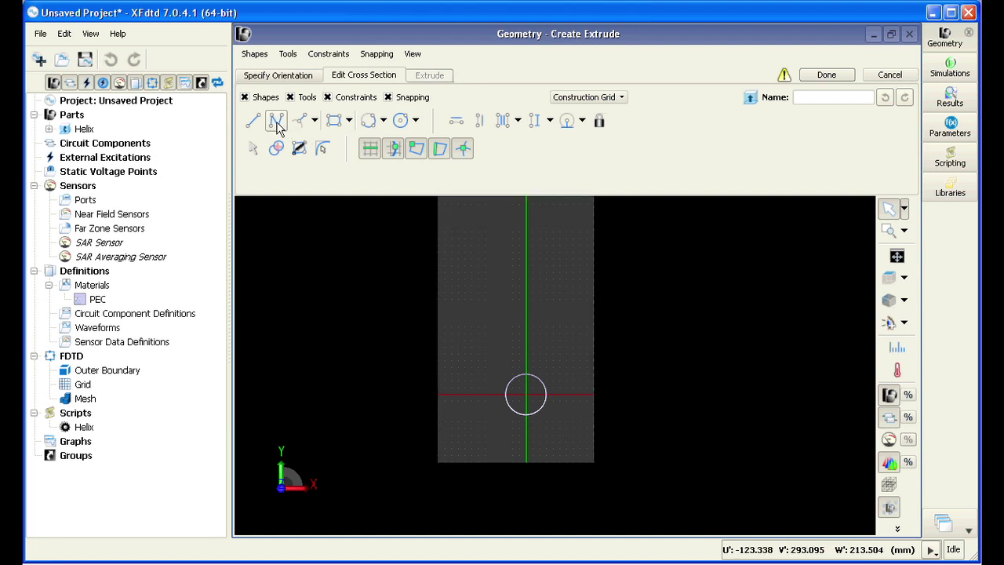
pyautogui.click(337, 123)
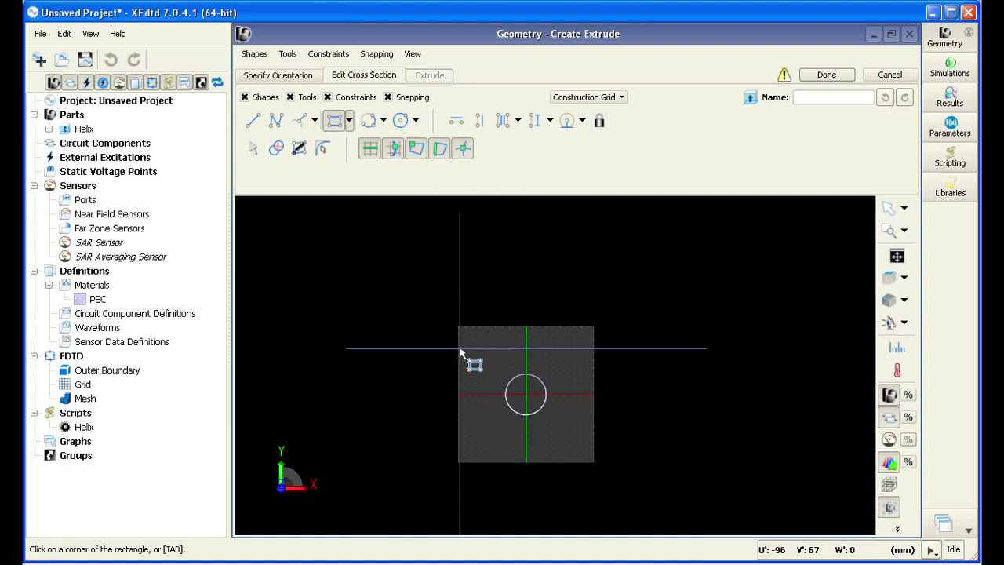
pyautogui.click(441, 336)
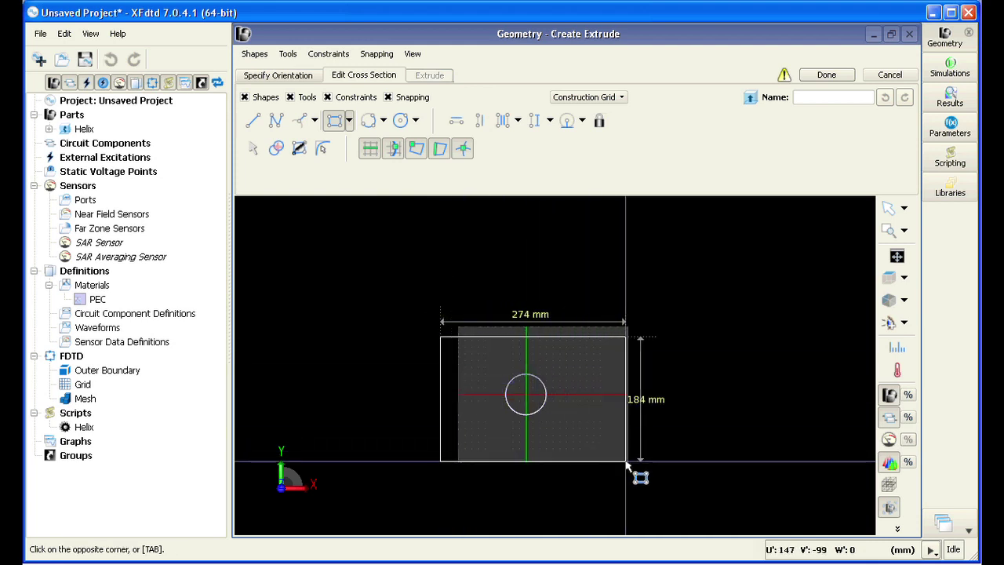
pyautogui.click(625, 461)
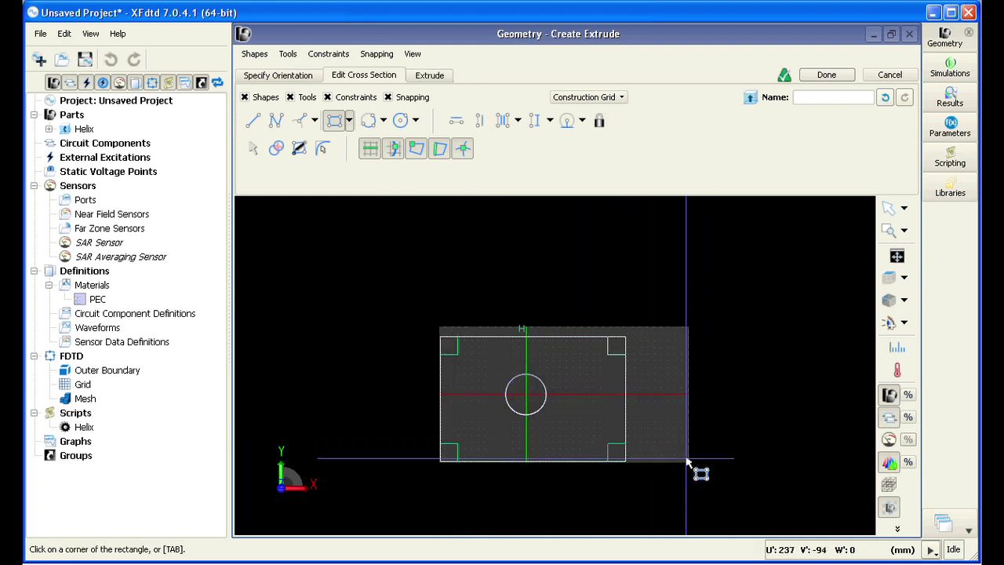
# Extrude the rectangle -700 mm to create the block, then view it from the side
pyautogui.click(439, 76)
pyautogui.moveTo(350, 115); pyautogui.dragTo(322, 116)
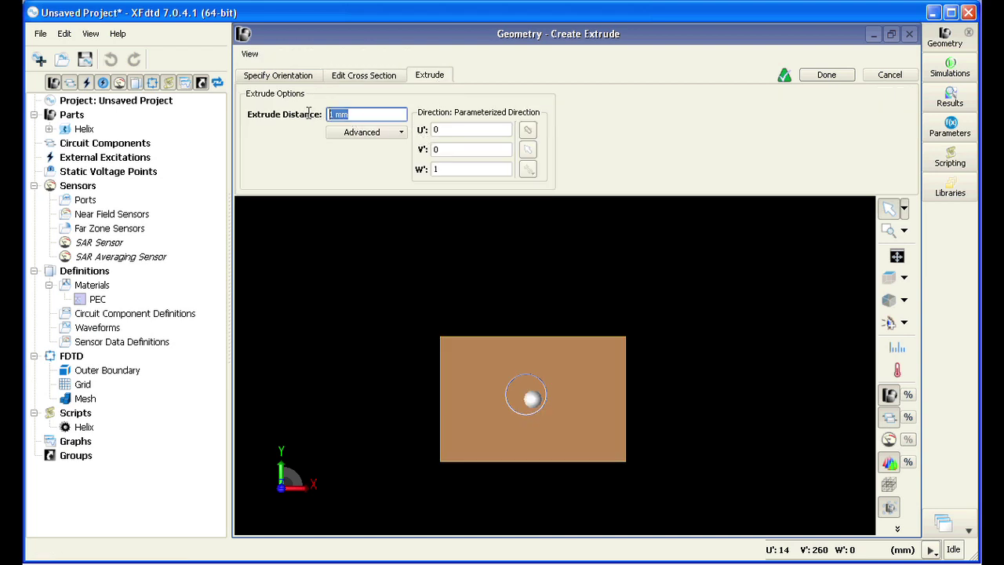
pyautogui.write('-700 mm')
pyautogui.click(836, 78)
pyautogui.moveTo(668, 324); pyautogui.dragTo(398, 427)
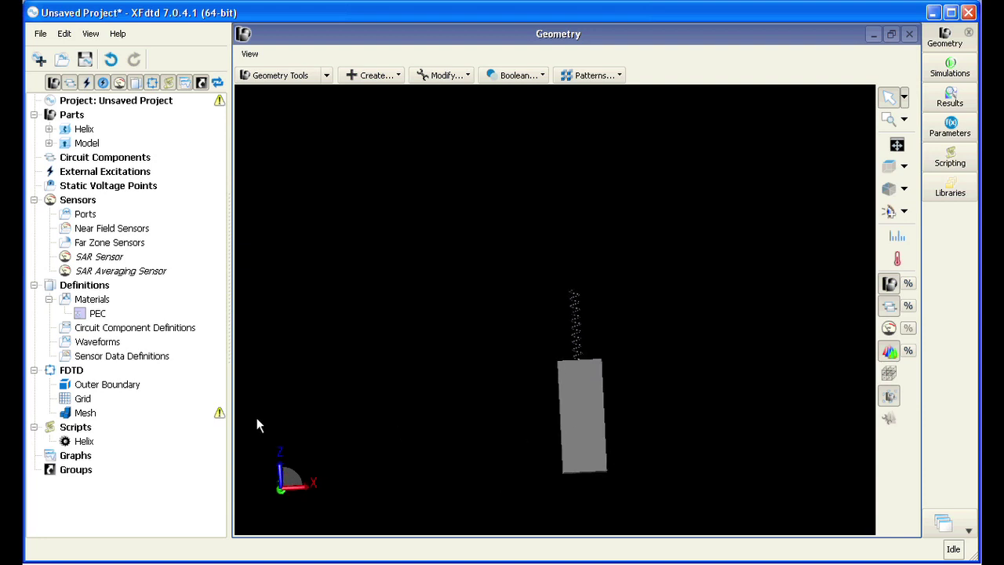
# Assign the PEC material to the Model part and rename it Block
pyautogui.moveTo(108, 314); pyautogui.dragTo(161, 150)
pyautogui.moveTo(479, 325); pyautogui.dragTo(539, 446)
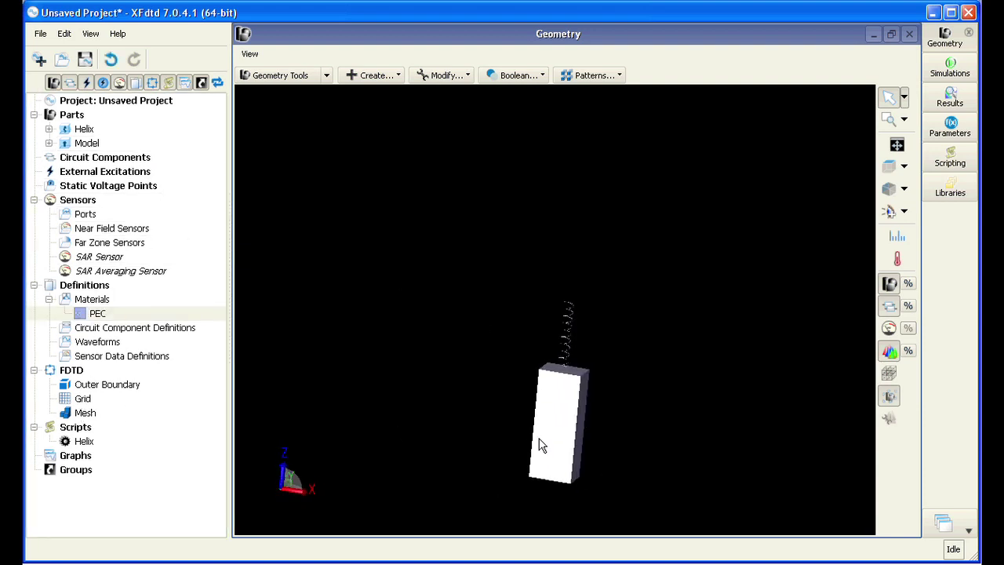
pyautogui.click(98, 147)
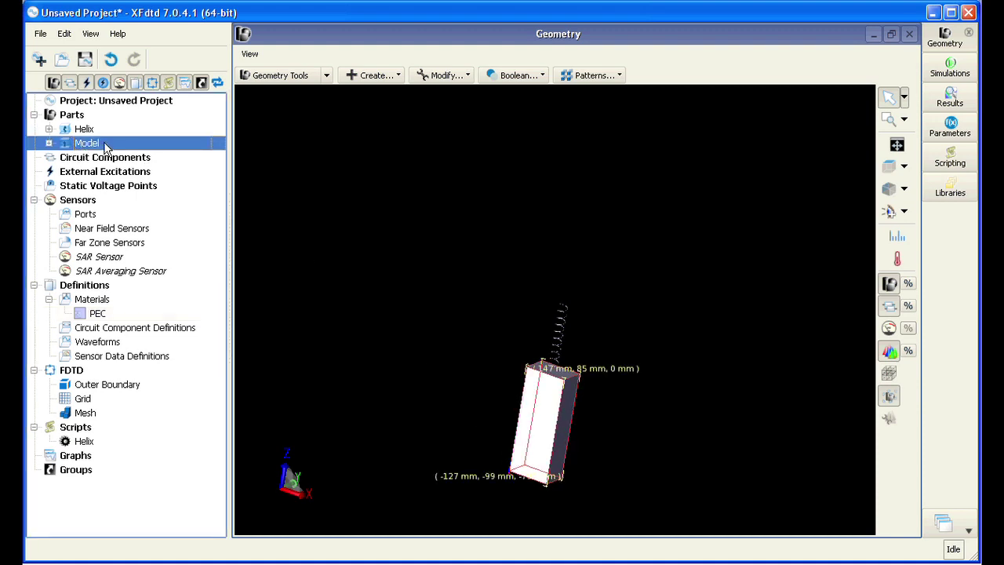
pyautogui.click(105, 146)
pyautogui.write('Block')
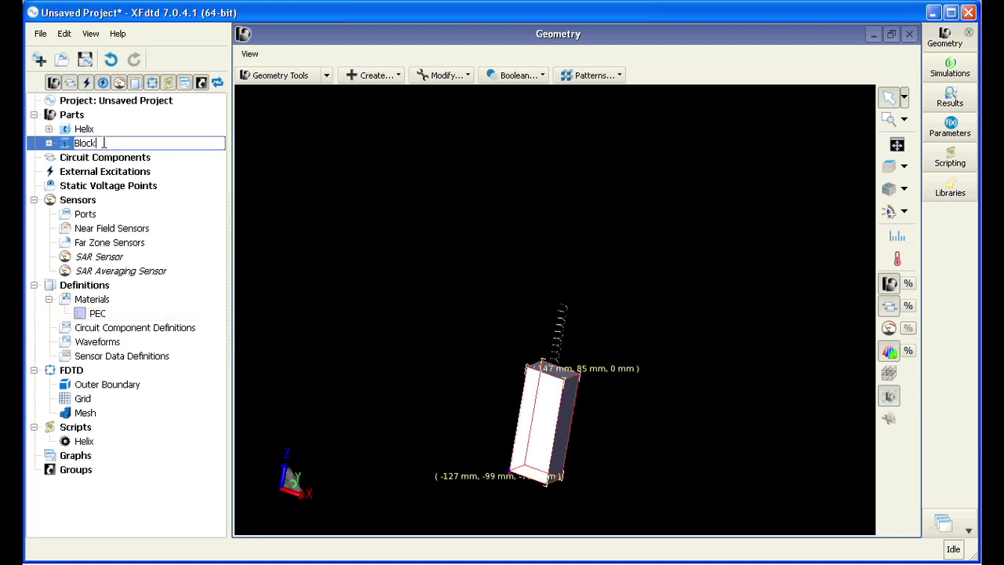
pyautogui.click(175, 172)
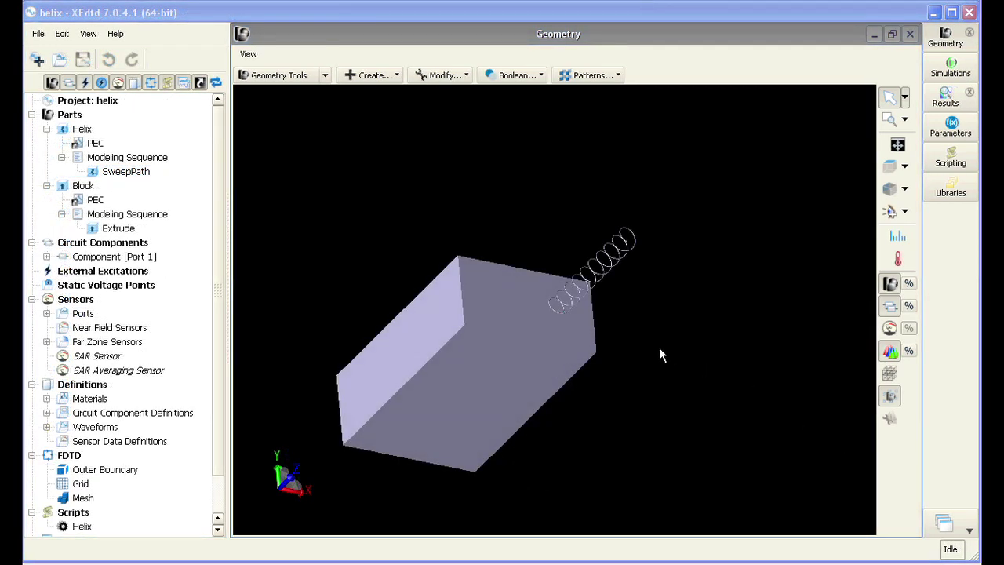
# Orbit and zoom onto the helix end at the block's top, then zoom back out to the whole model
pyautogui.moveTo(589, 358); pyautogui.dragTo(562, 284)
pyautogui.scroll(5, 575, 327)
pyautogui.scroll(-8, 561, 288)
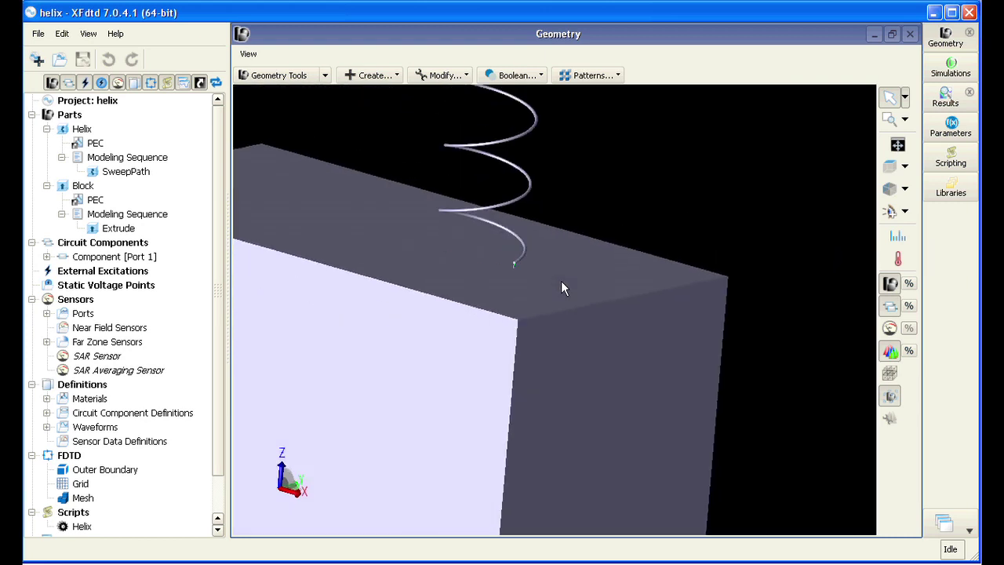
pyautogui.moveTo(575, 327); pyautogui.dragTo(590, 353)
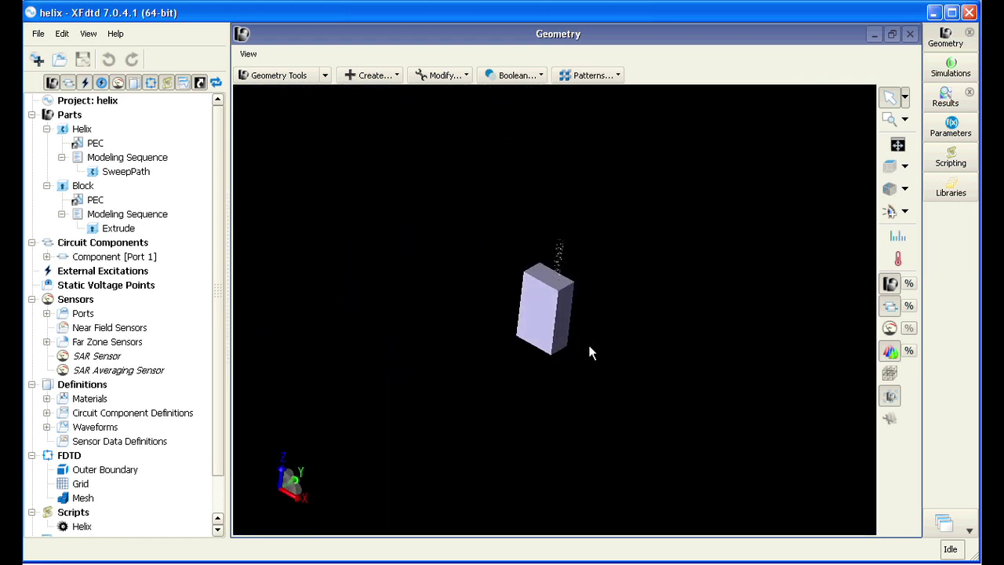
# Set up a new simulation terminating at -40 dB convergence and queue it
pyautogui.click(950, 69)
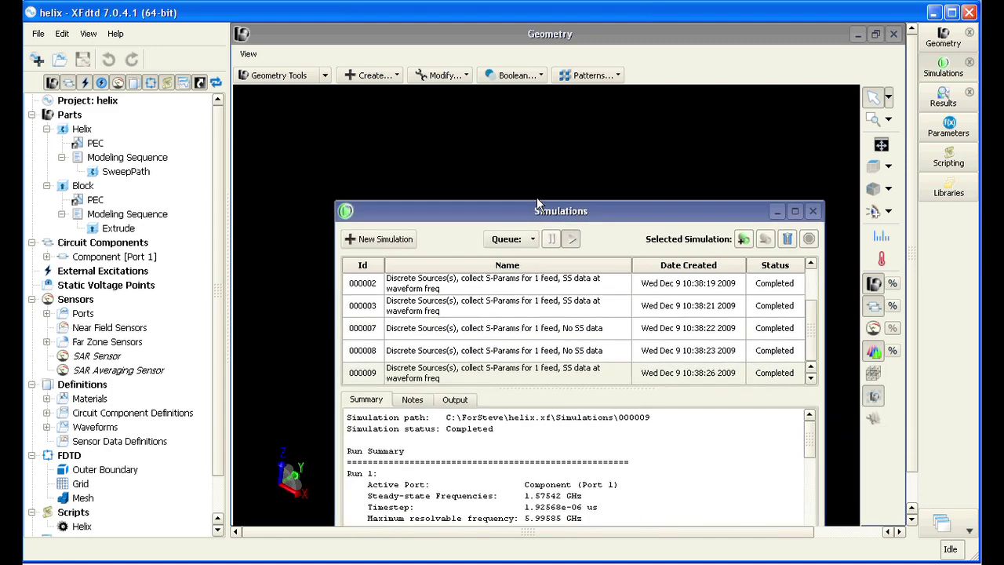
pyautogui.click(358, 139)
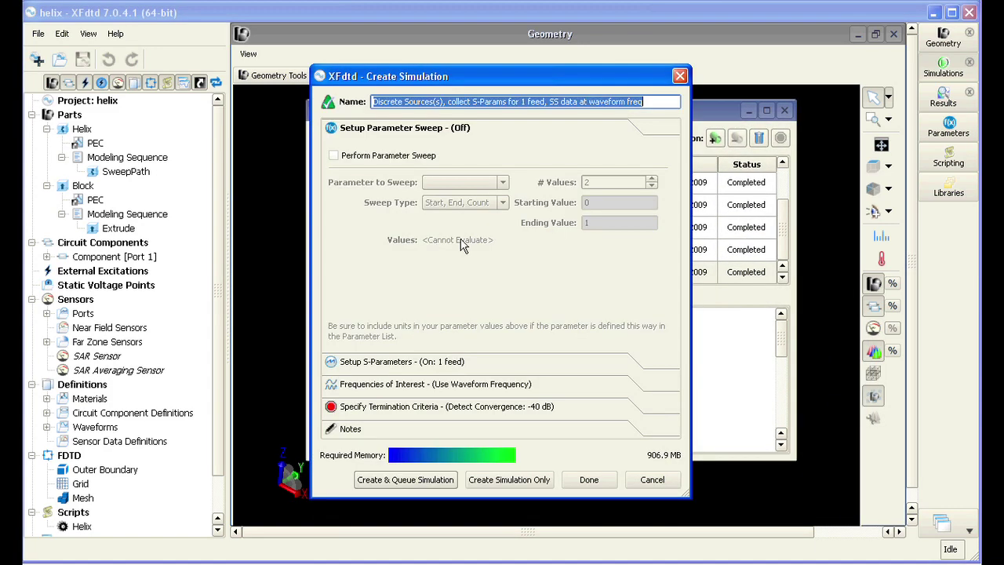
pyautogui.click(465, 411)
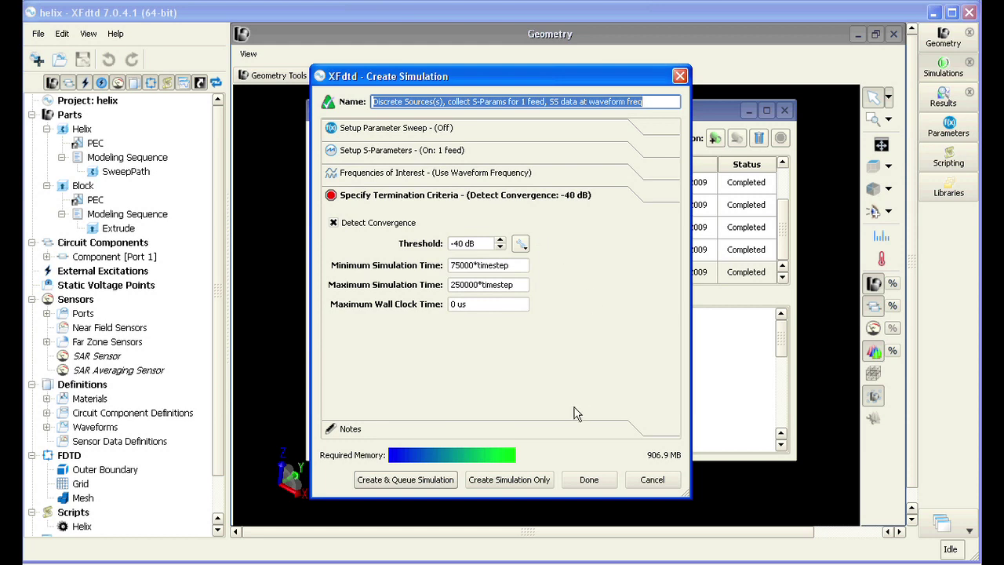
pyautogui.click(437, 486)
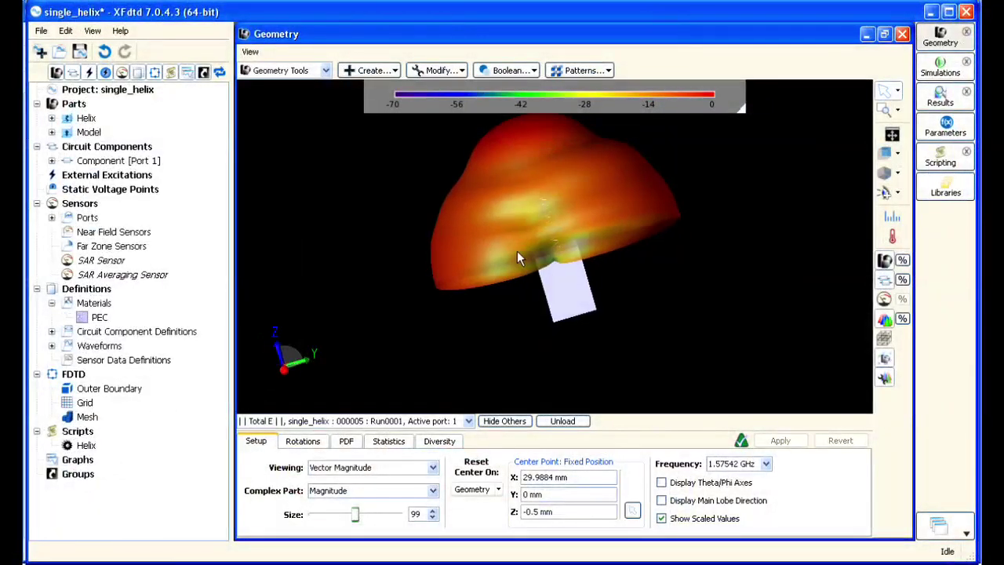
# Export the E-Field (E) Far Zone Sensor result to a UAN file
pyautogui.moveTo(518, 253); pyautogui.dragTo(686, 345)
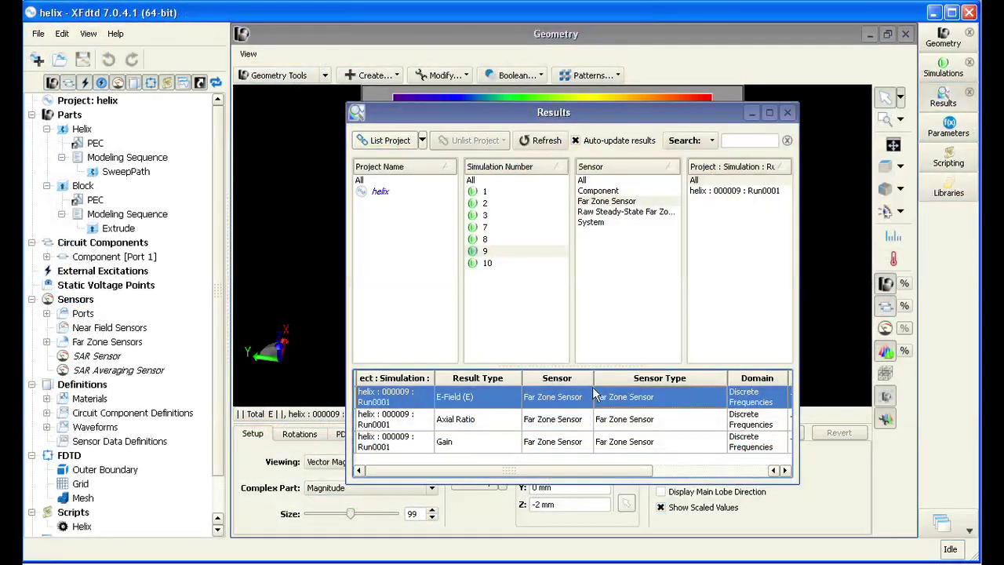
pyautogui.rightClick(570, 405)
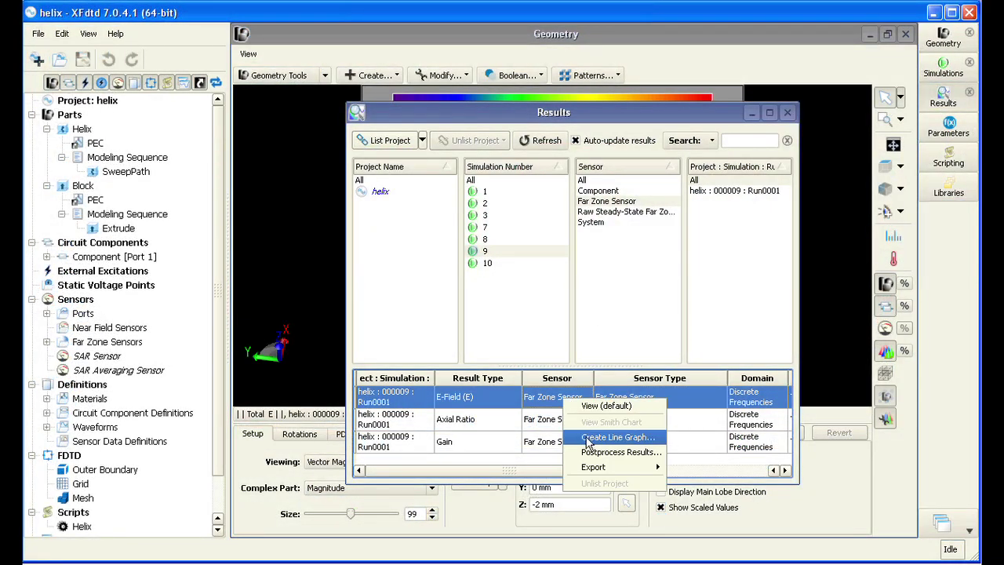
pyautogui.moveTo(598, 468)
pyautogui.click(714, 498)
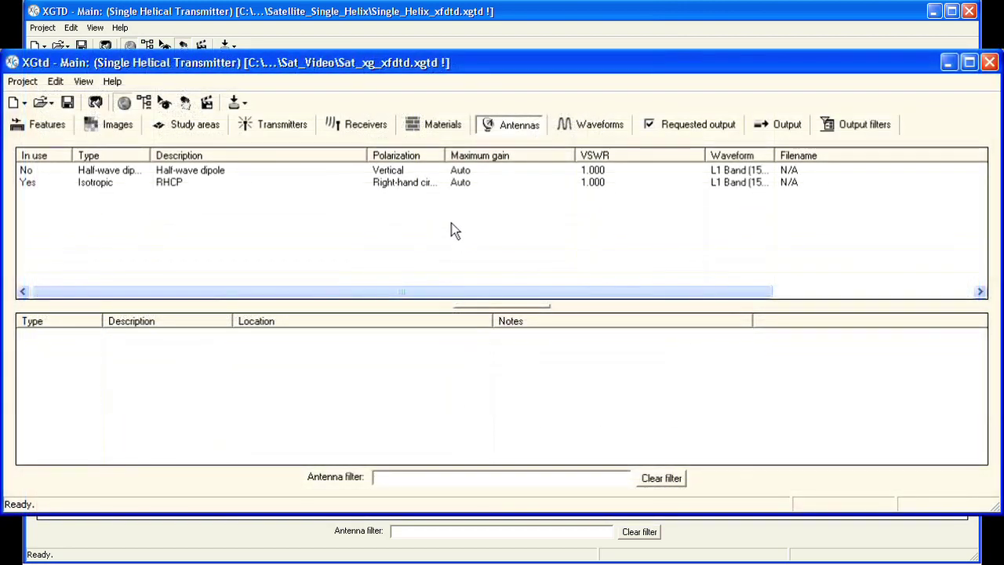
# Create a new antenna of the User-defined type on the Antennas tab
pyautogui.rightClick(451, 222)
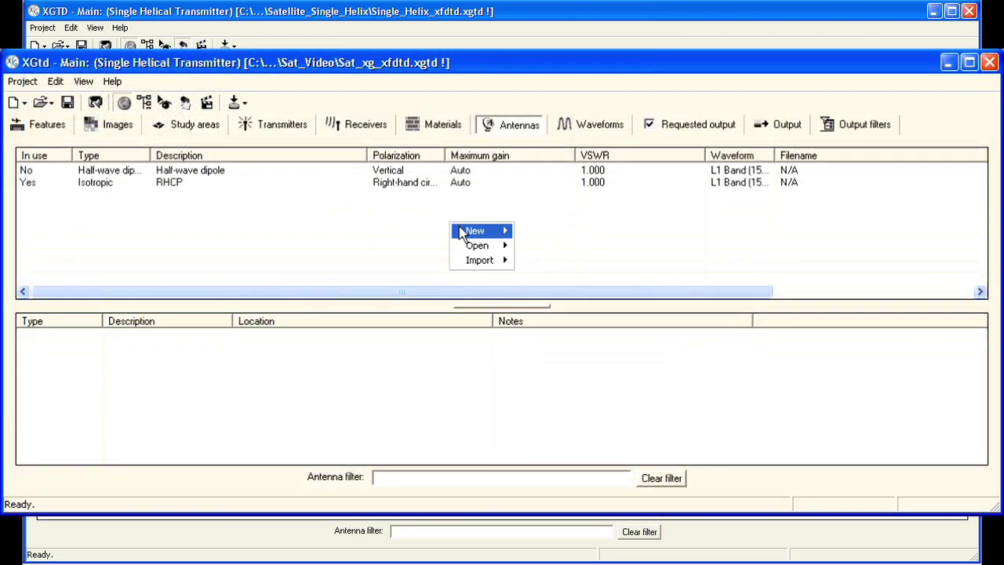
pyautogui.moveTo(471, 230)
pyautogui.click(582, 294)
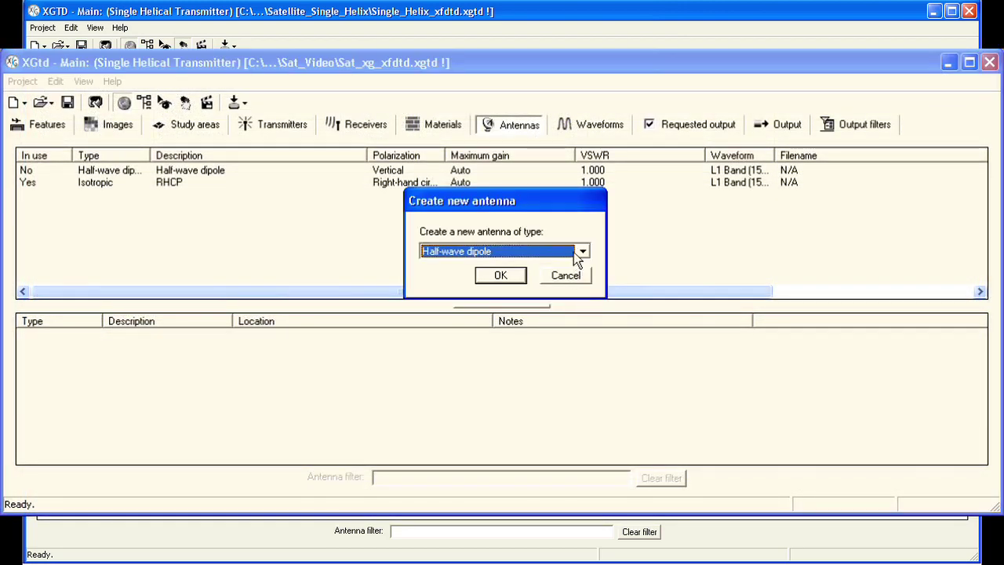
pyautogui.click(582, 251)
pyautogui.moveTo(586, 348); pyautogui.dragTo(588, 389)
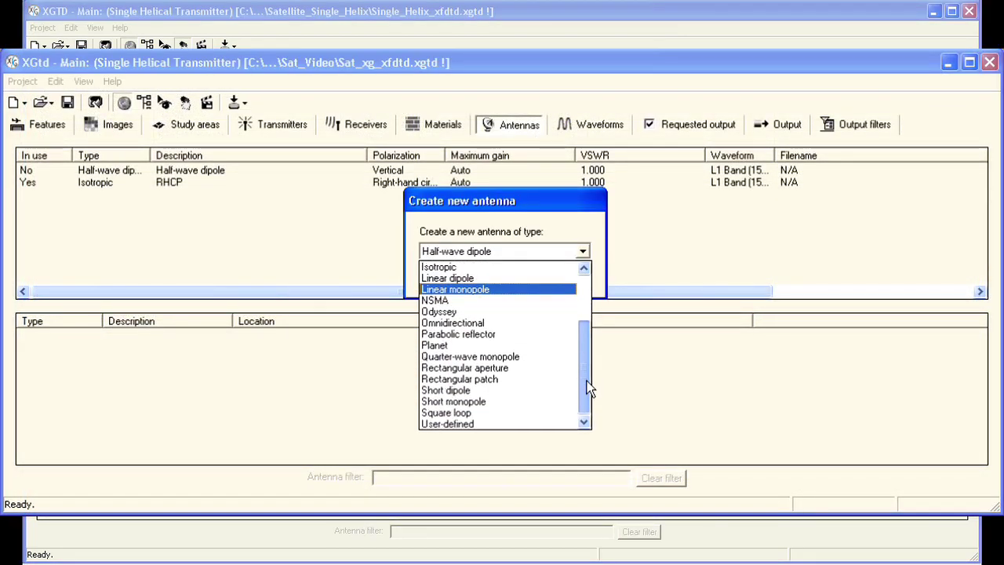
pyautogui.click(567, 424)
pyautogui.click(500, 275)
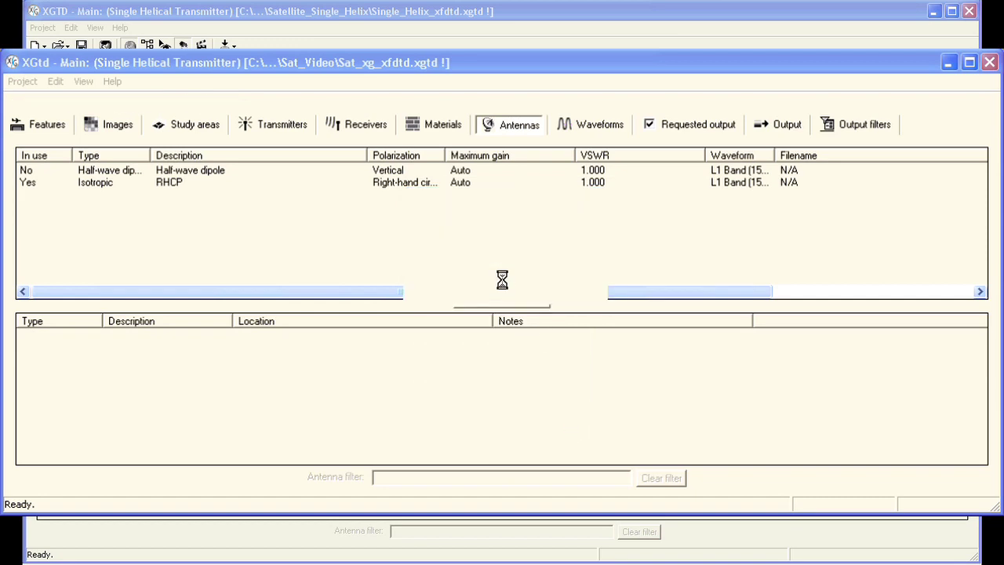
# Load helix_xf.uan as the pattern, preview it from the side, and save the UAN antenna
pyautogui.click(126, 187)
pyautogui.click(450, 388)
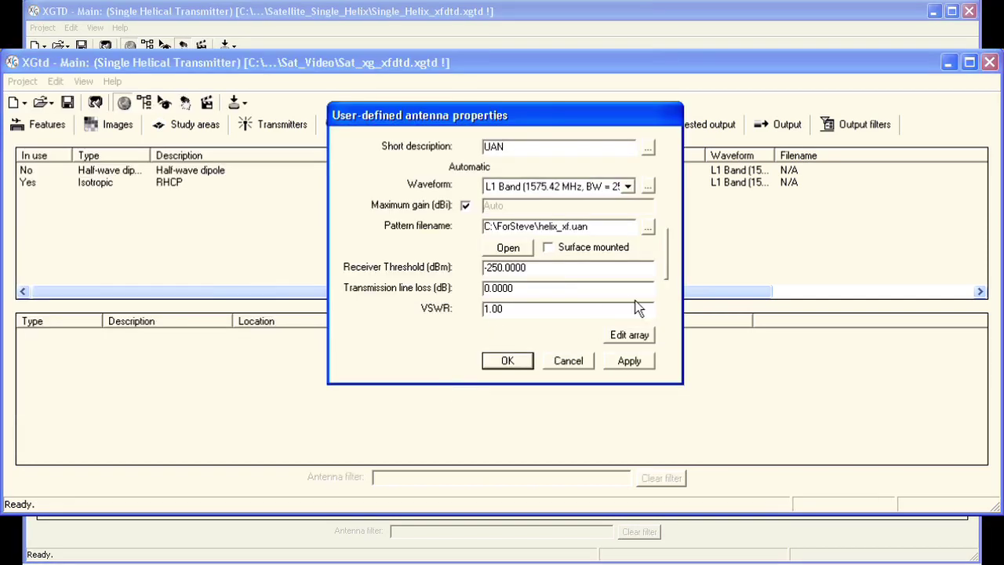
pyautogui.click(666, 239)
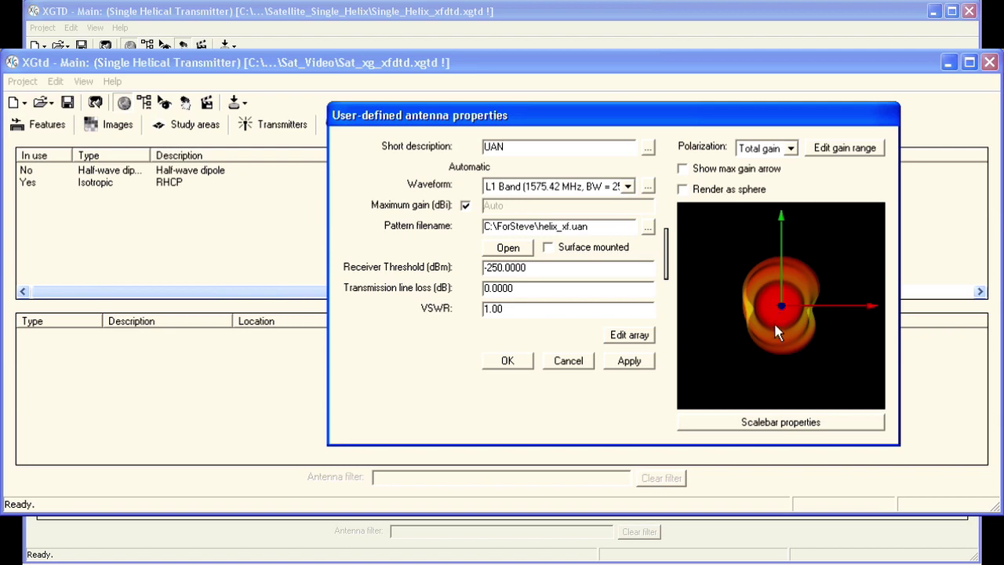
pyautogui.moveTo(775, 341); pyautogui.dragTo(774, 332)
pyautogui.click(515, 363)
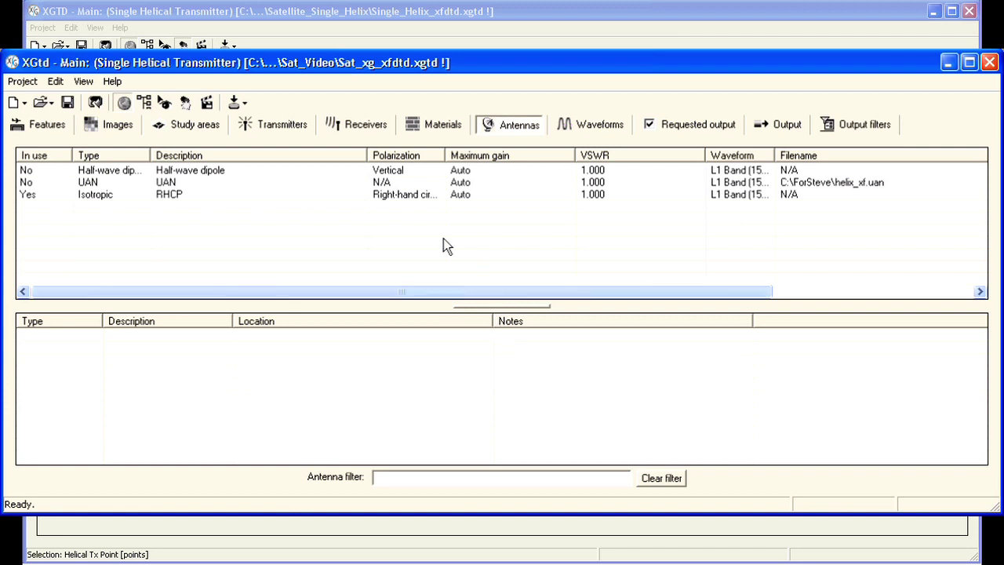
# Set the Helix Antenna On Face transmitter's antenna to UAN and apply it
pyautogui.click(296, 128)
pyautogui.click(303, 176)
pyautogui.doubleClick(301, 172)
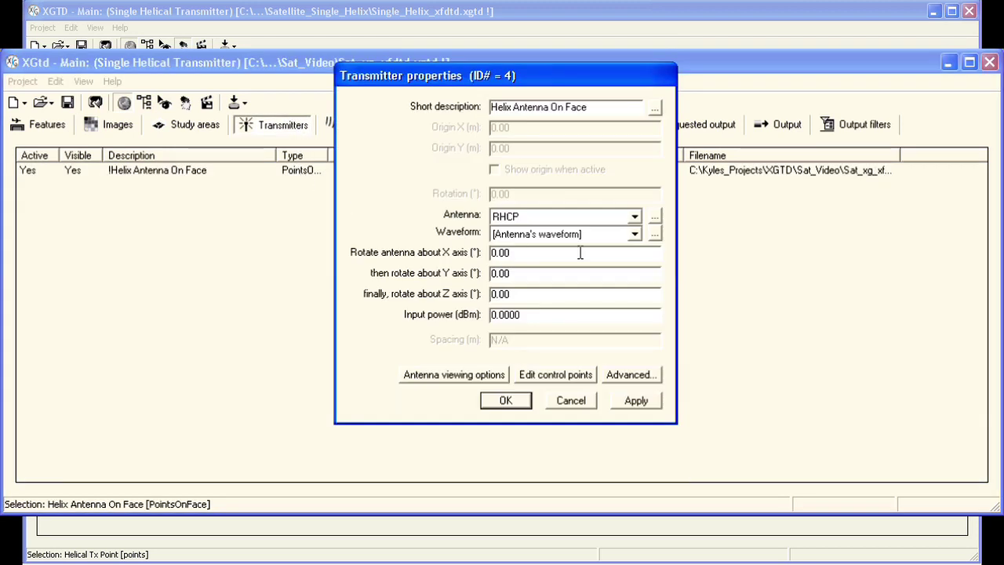
pyautogui.click(634, 216)
pyautogui.click(614, 240)
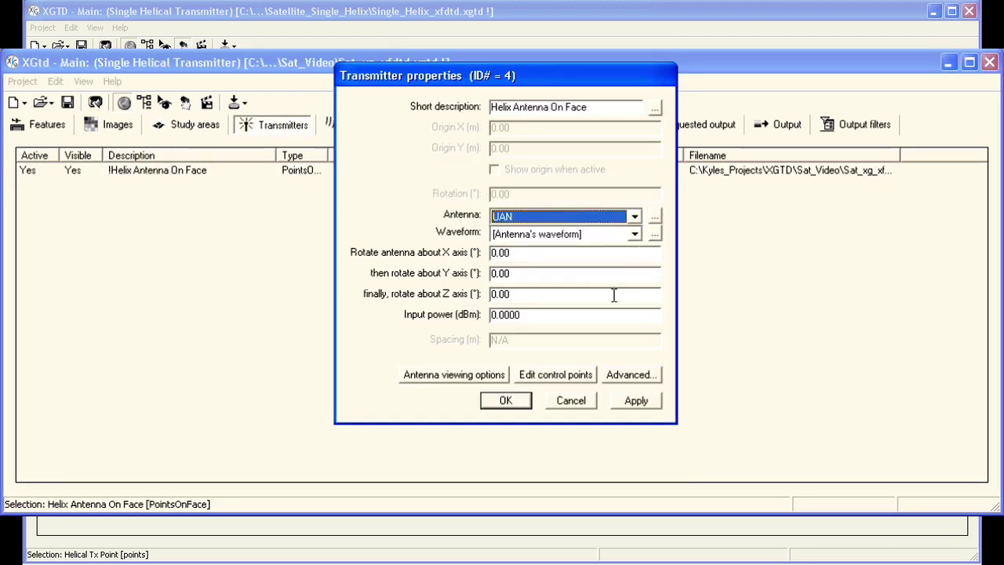
pyautogui.click(653, 401)
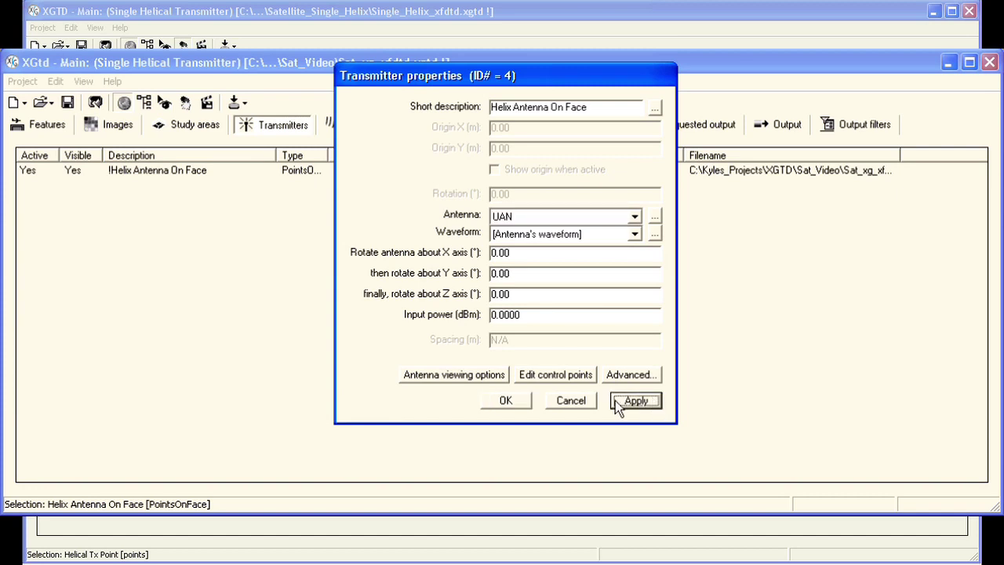
pyautogui.click(515, 400)
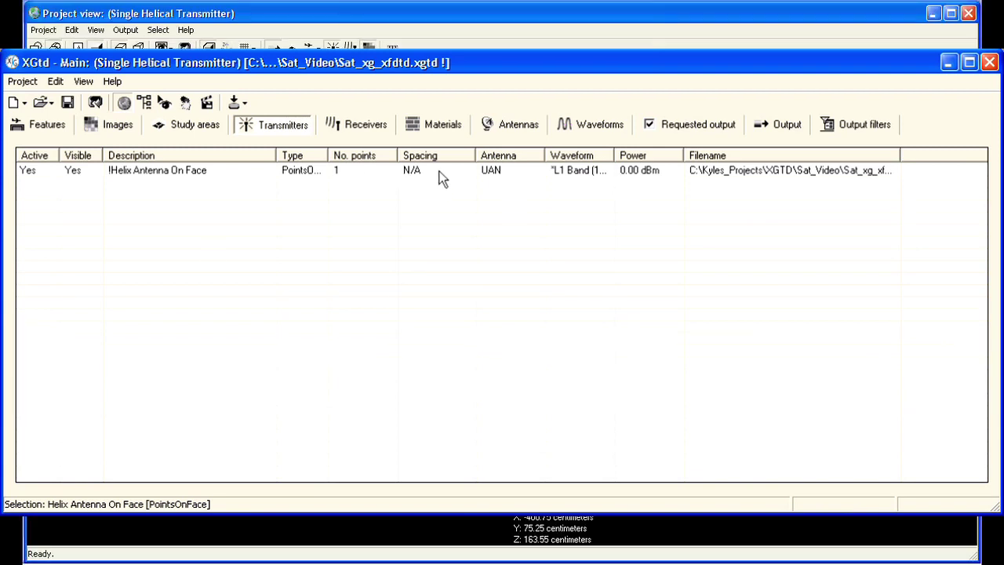
# Switch to the 3-D satellite scene, pan it, and bring up the Phi=90 receiver arc's actions
pyautogui.hotkey('alt', 'Tab')
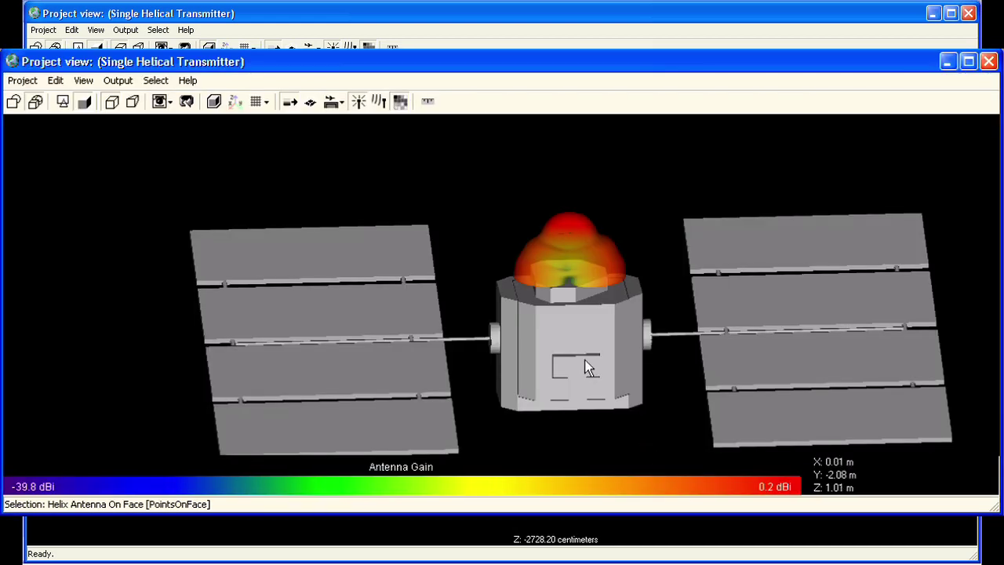
pyautogui.moveTo(578, 355); pyautogui.dragTo(492, 328, button='middle')
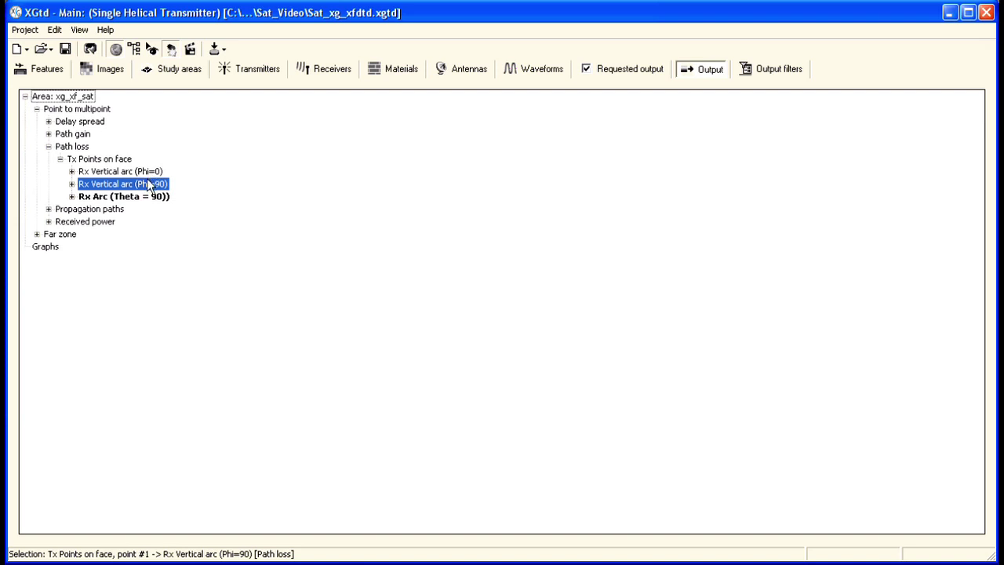
pyautogui.rightClick(150, 185)
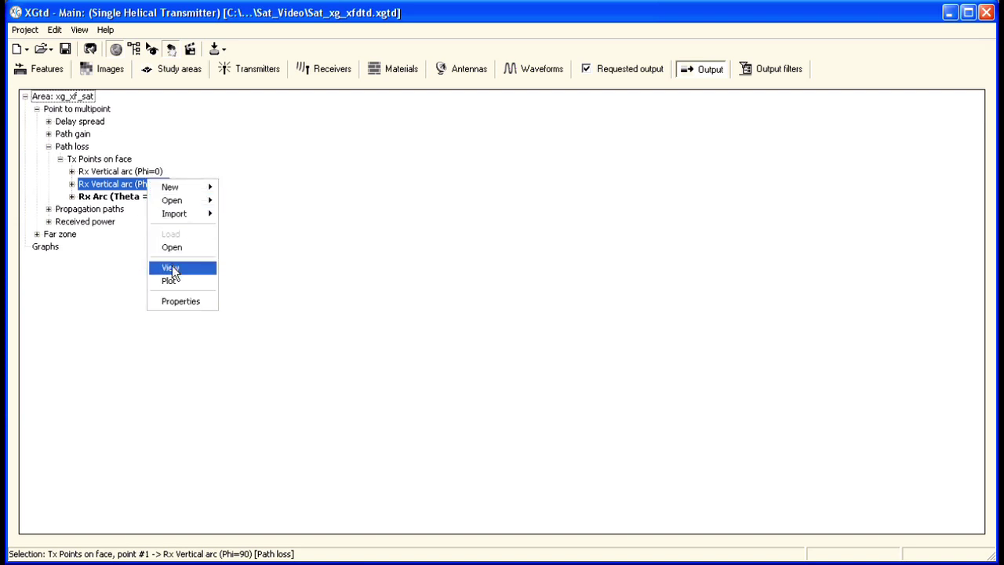
# Show path loss along the Phi=90 and Phi=0 receiver arcs around the satellite
pyautogui.click(172, 265)
pyautogui.click(151, 171)
pyautogui.rightClick(151, 171)
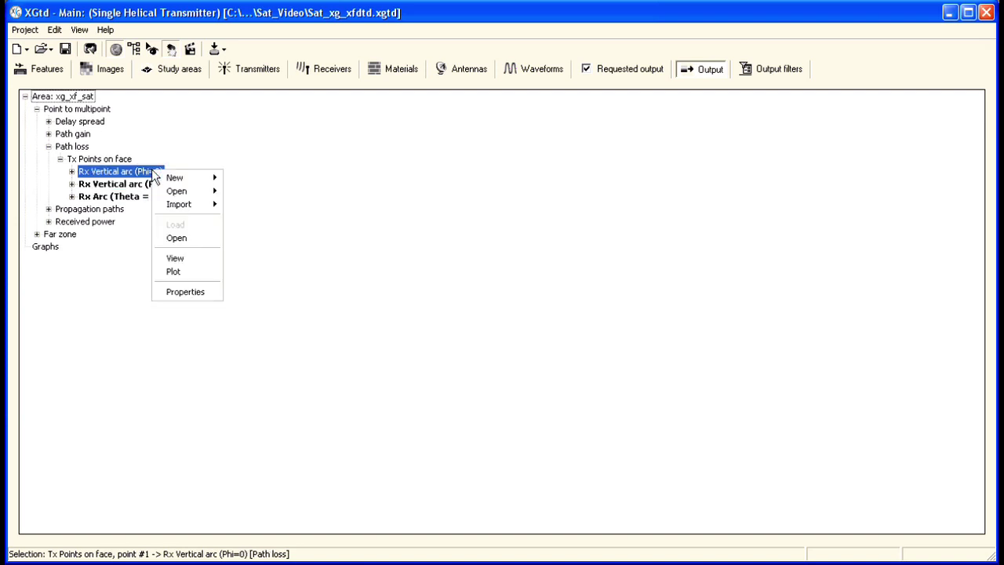
pyautogui.click(180, 258)
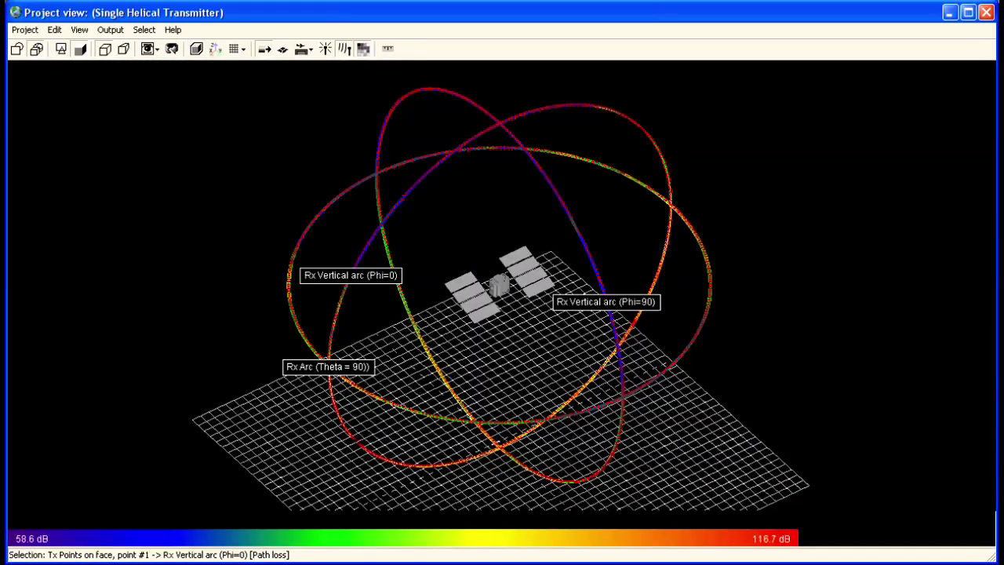
# Recolour the arcs, hide their labels and rotate the scene into a side view
pyautogui.moveTo(548, 389)
pyautogui.mouseDown()
pyautogui.moveTo(545, 413)
pyautogui.moveTo(578, 421)
pyautogui.moveTo(592, 406)
pyautogui.moveTo(557, 379)
pyautogui.mouseUp()
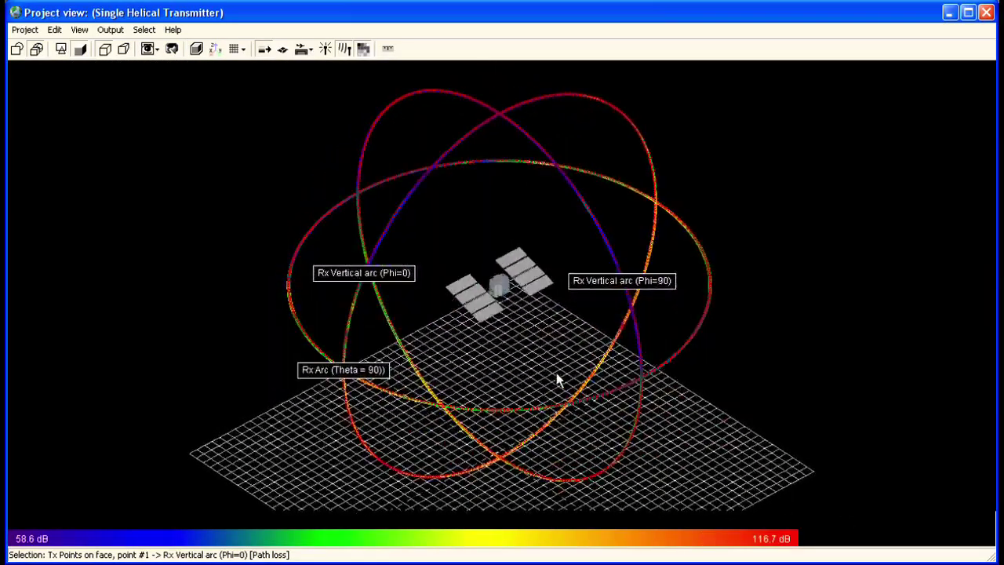
pyautogui.click(345, 50)
pyautogui.moveTo(523, 325); pyautogui.dragTo(525, 352)
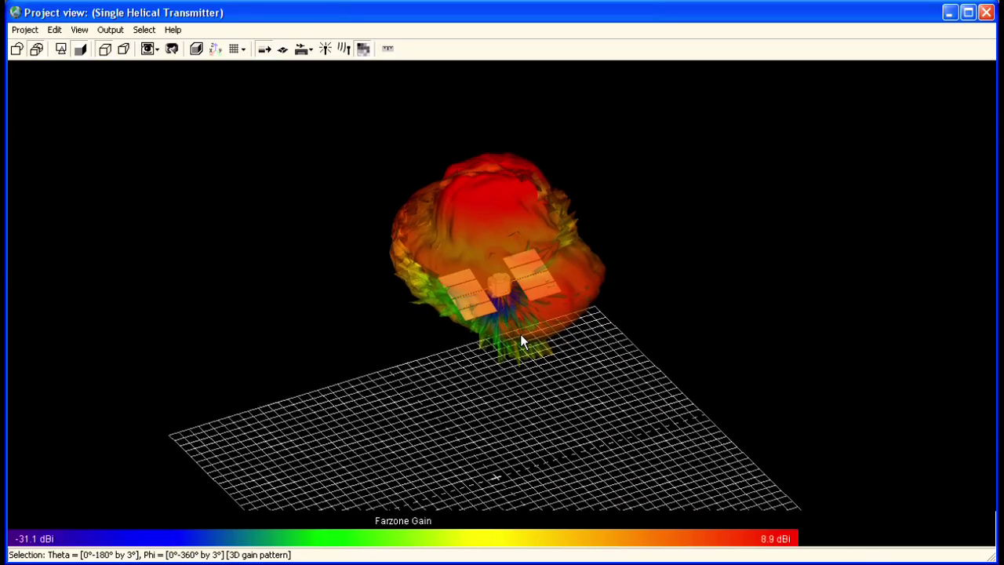
# Zoom in and orbit the −31.1 to 8.9 dBi 3D gain pattern to inspect it from below
pyautogui.scroll(5, 520, 334)
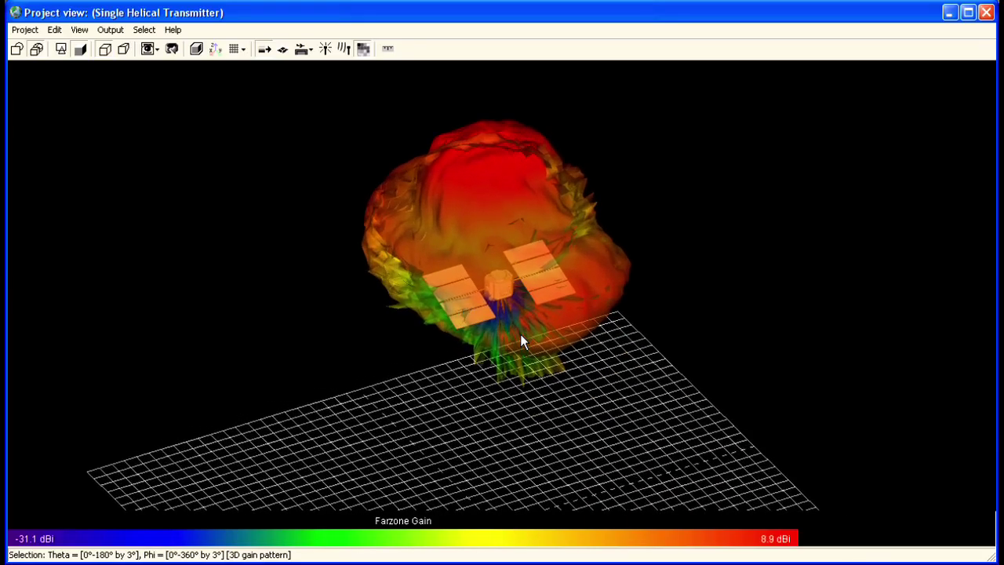
pyautogui.moveTo(516, 353); pyautogui.dragTo(637, 332)
pyautogui.moveTo(681, 296); pyautogui.dragTo(664, 340)
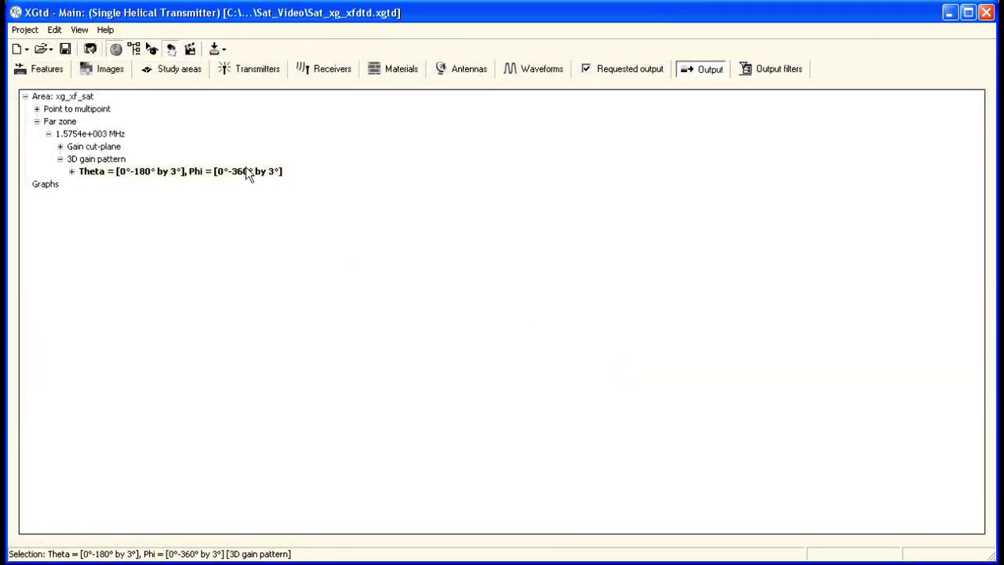
pyautogui.rightClick(246, 171)
# Plot the 3D pattern's total gain as a polar plot at constant Phi 0°, keeping it in the project
pyautogui.click(264, 268)
pyautogui.click(531, 323)
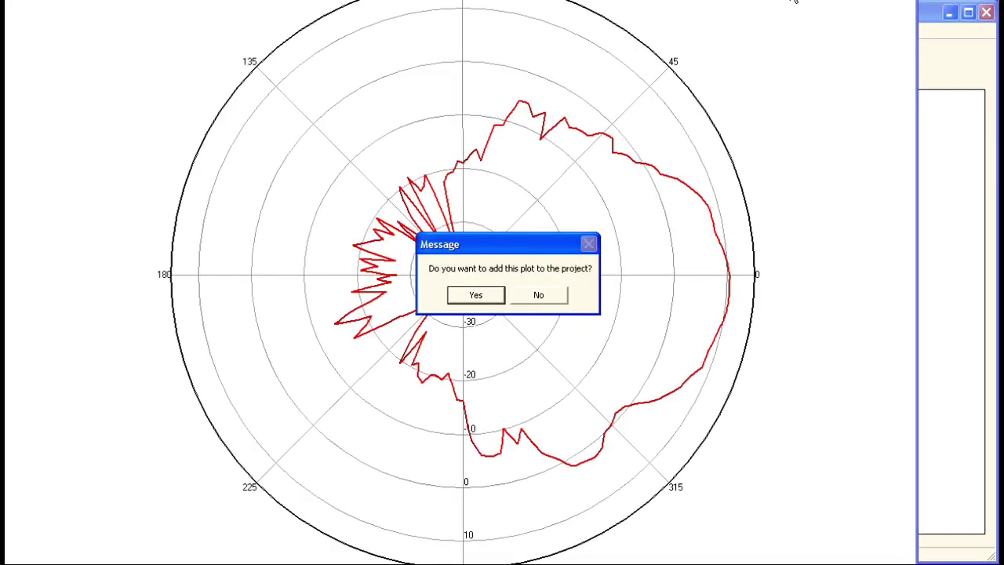
pyautogui.click(474, 296)
pyautogui.click(531, 304)
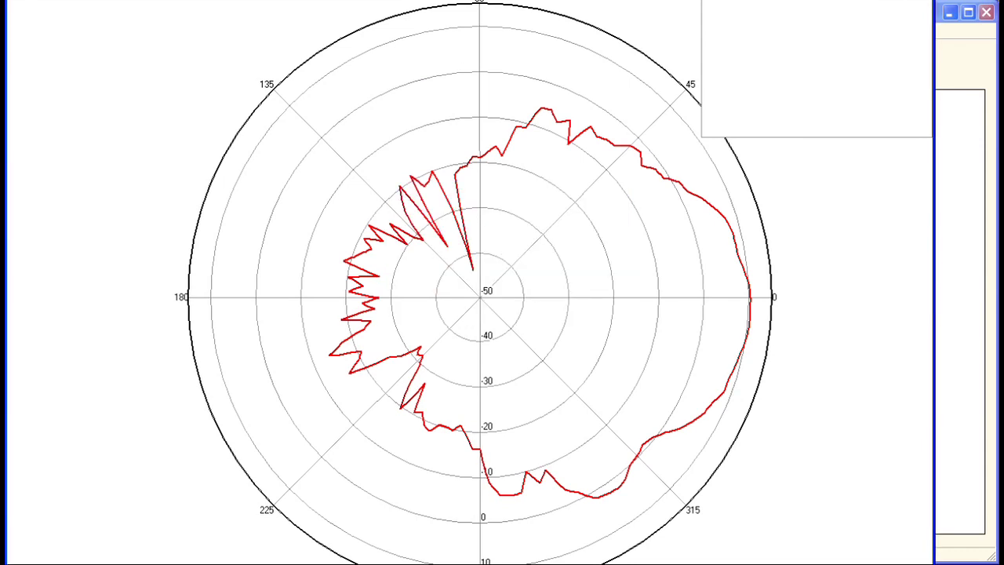